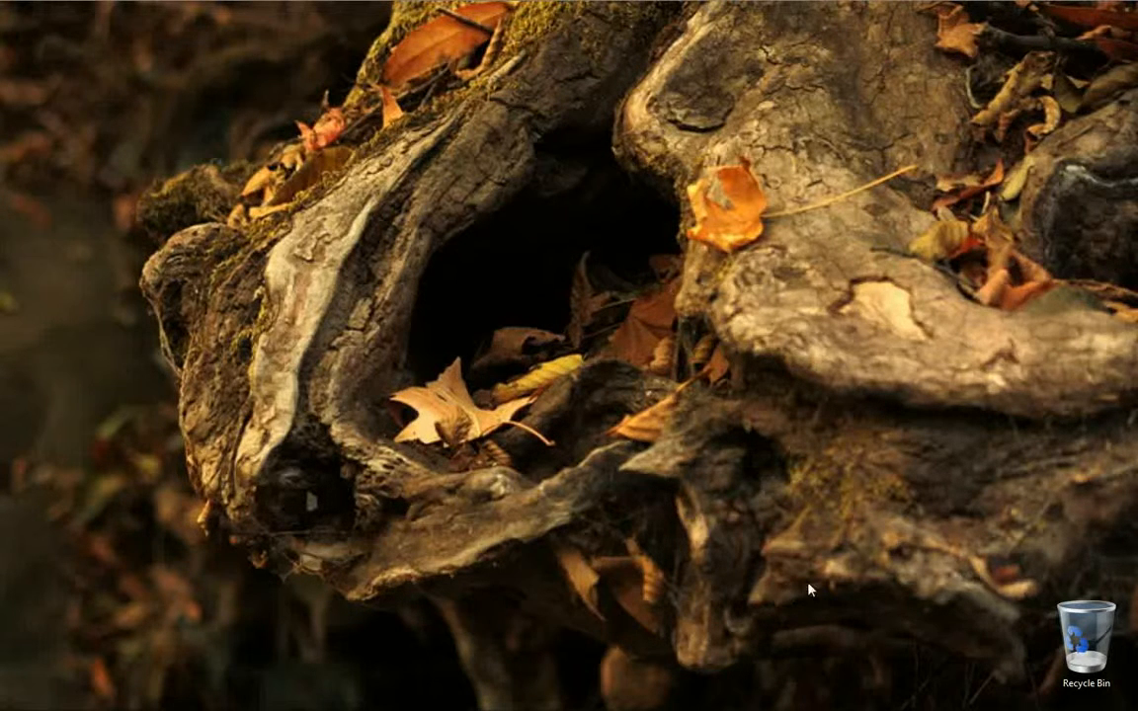
Open the YashNotepad notes and review the four Wi-Fi sharing steps, dismissing the color scheme prompts.
left_click(903, 699)
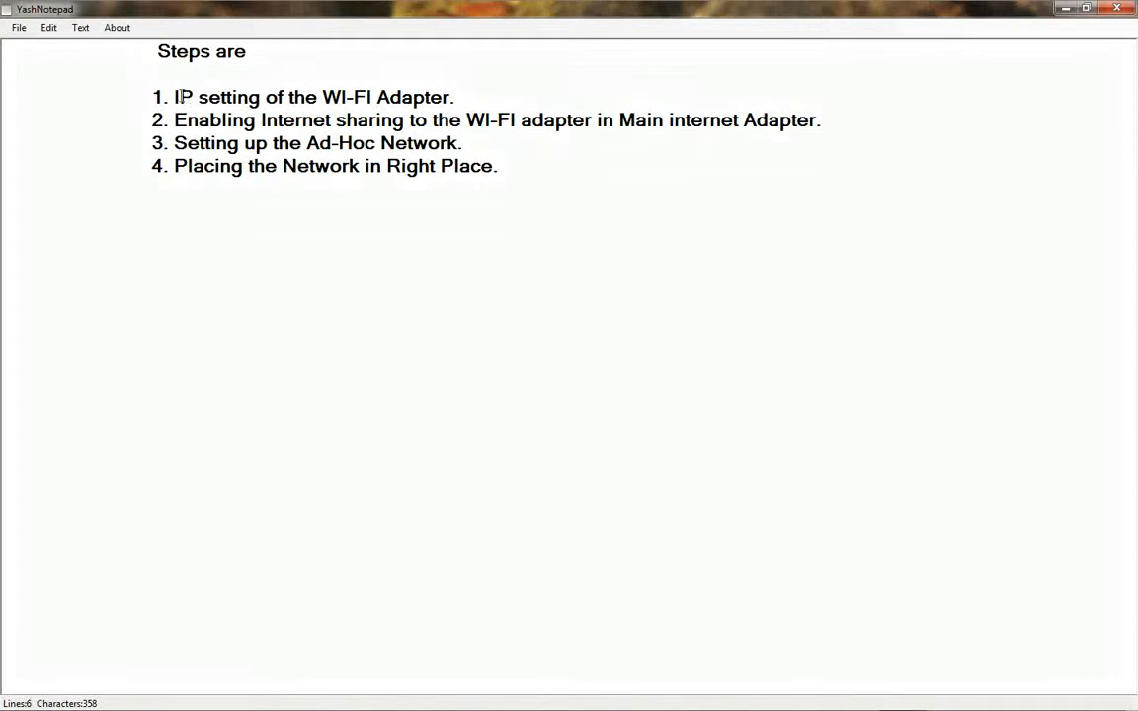
left_click(468, 92)
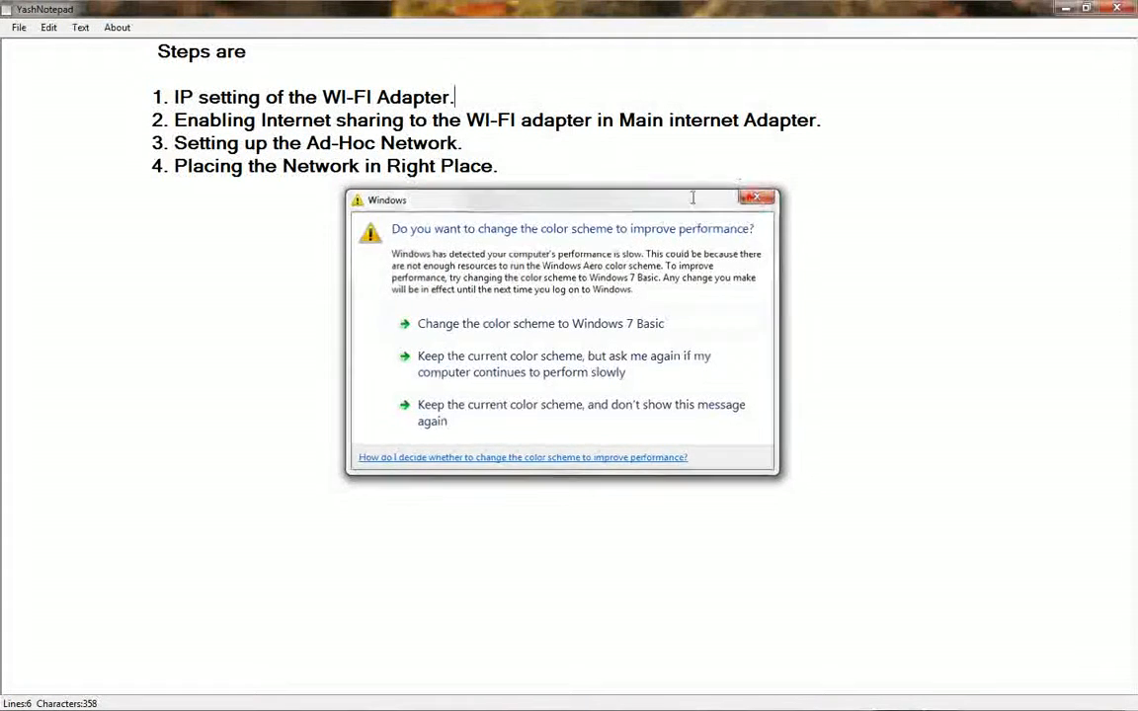
left_click(751, 198)
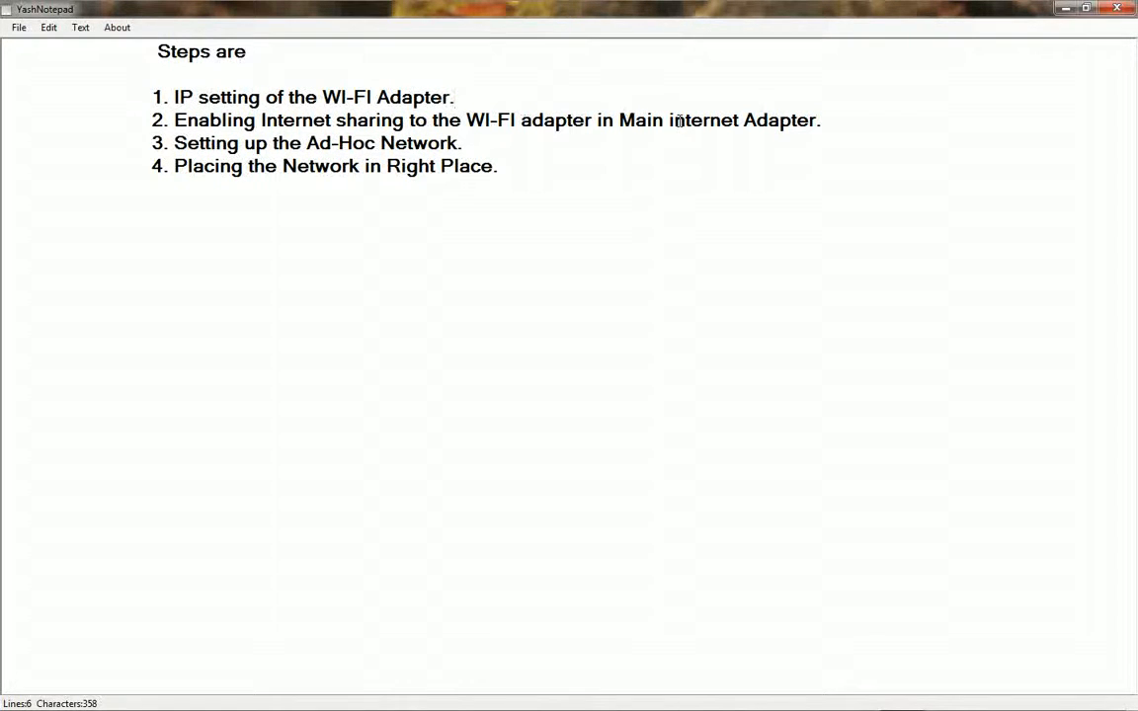
left_click_drag(820, 119, 651, 119)
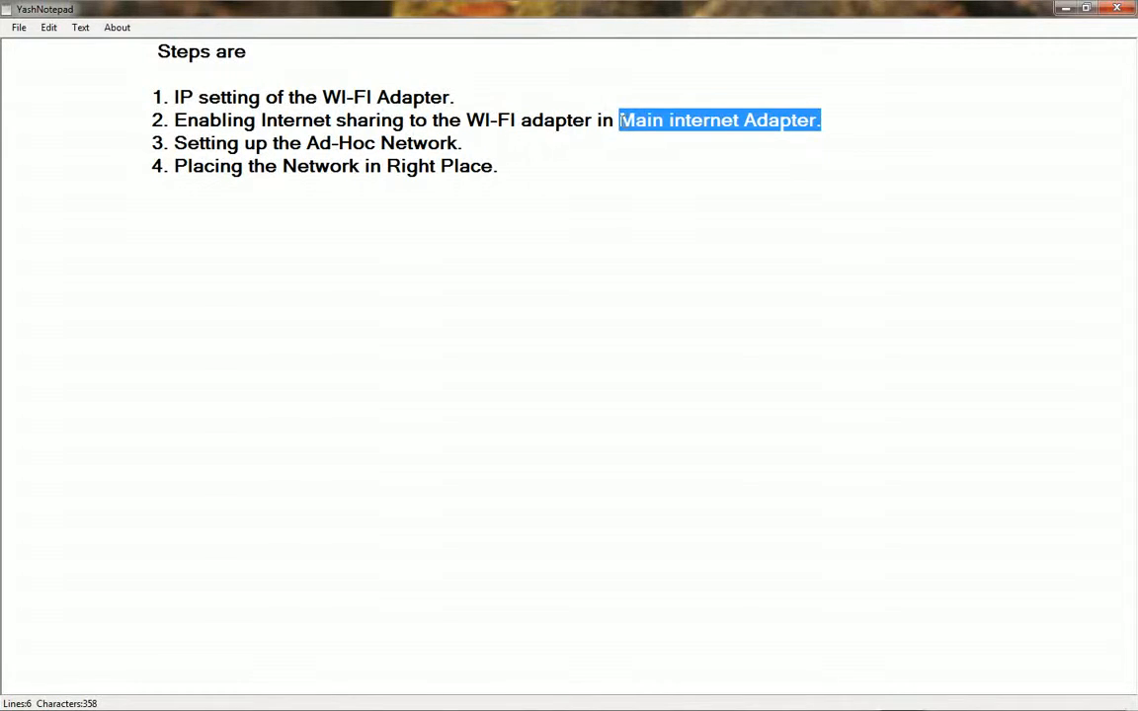
left_click(164, 120)
left_click(170, 143)
left_click_drag(163, 144, 477, 144)
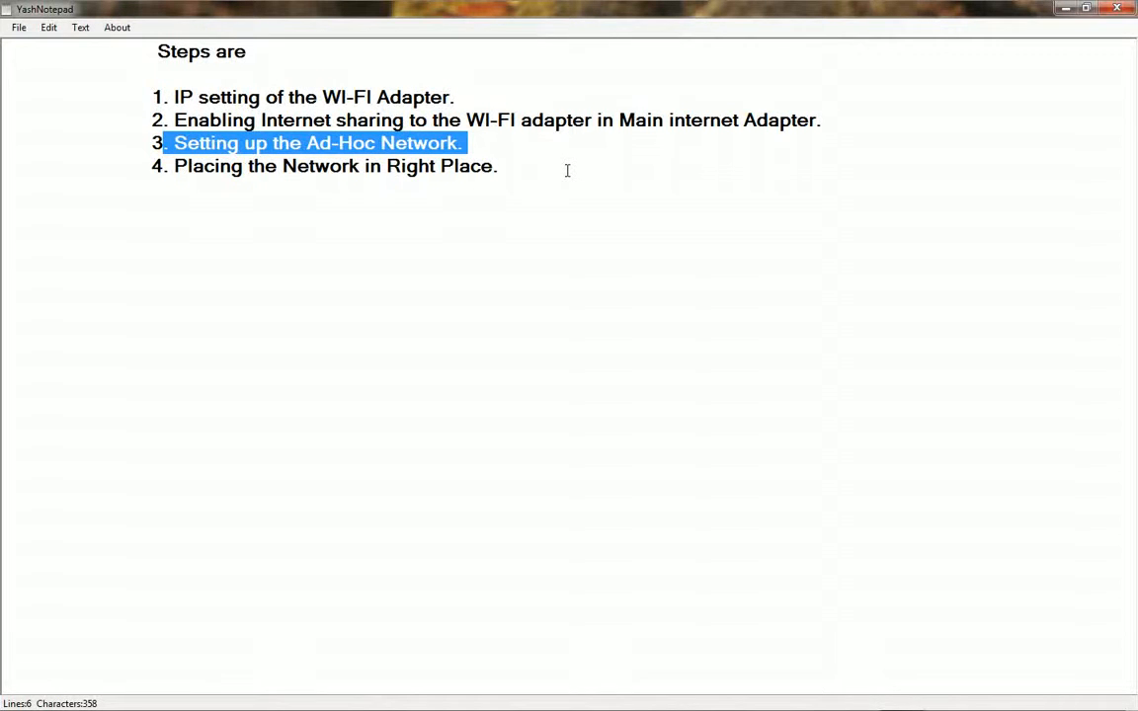
left_click(503, 158)
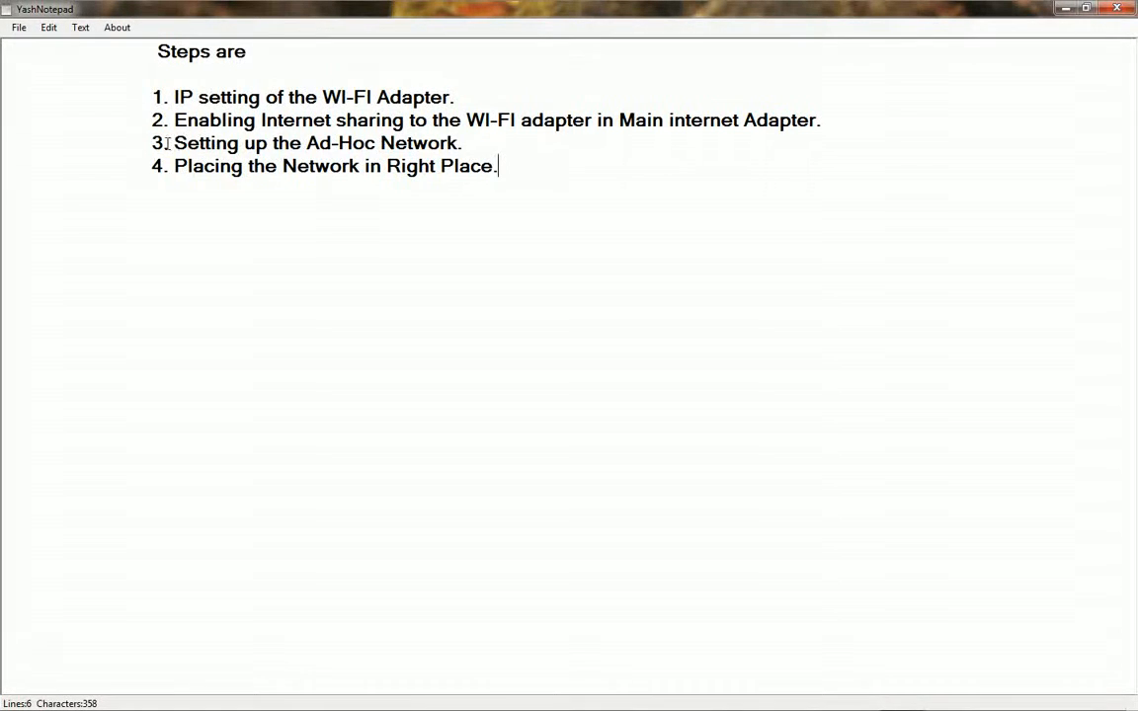
left_click_drag(168, 143, 465, 145)
left_click_drag(174, 165, 513, 166)
left_click(515, 166)
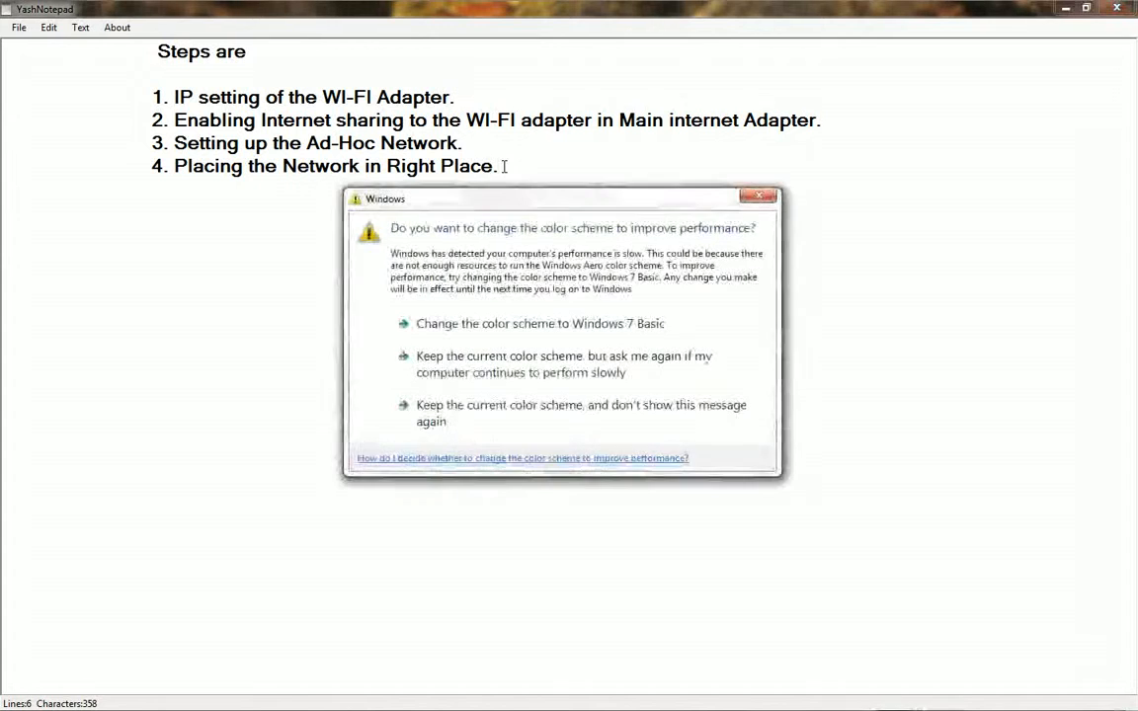
key("Escape")
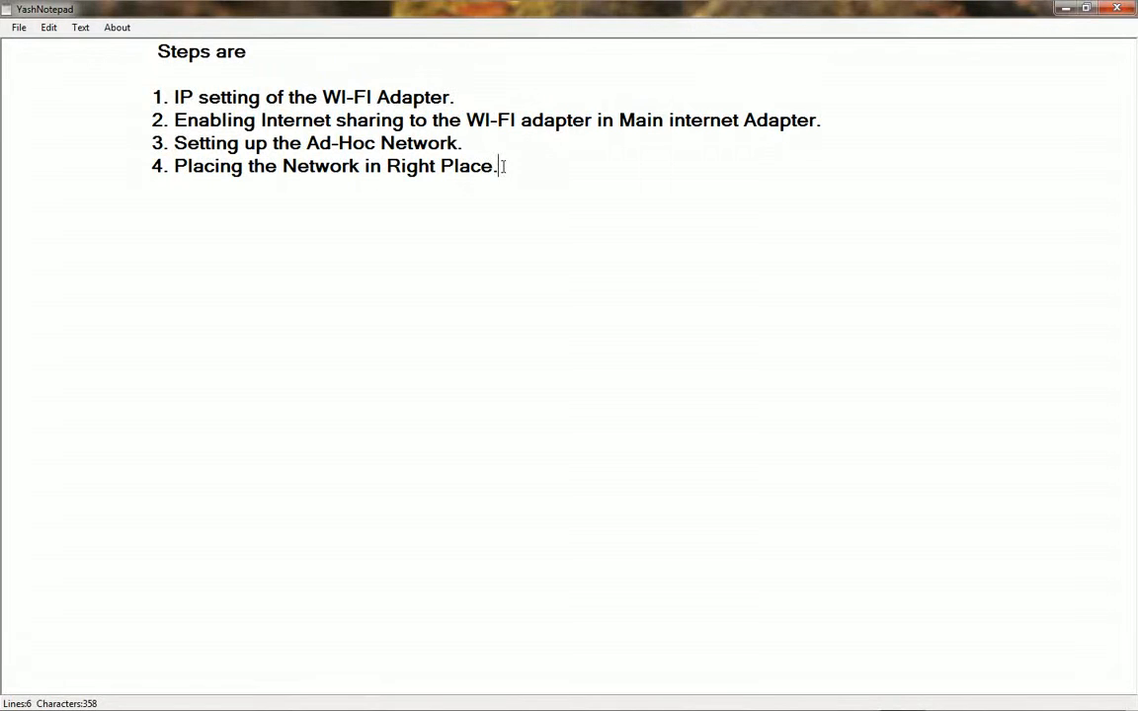
Minimize the notes and open the Network and Sharing Center from the network status indicator.
left_click(1068, 9)
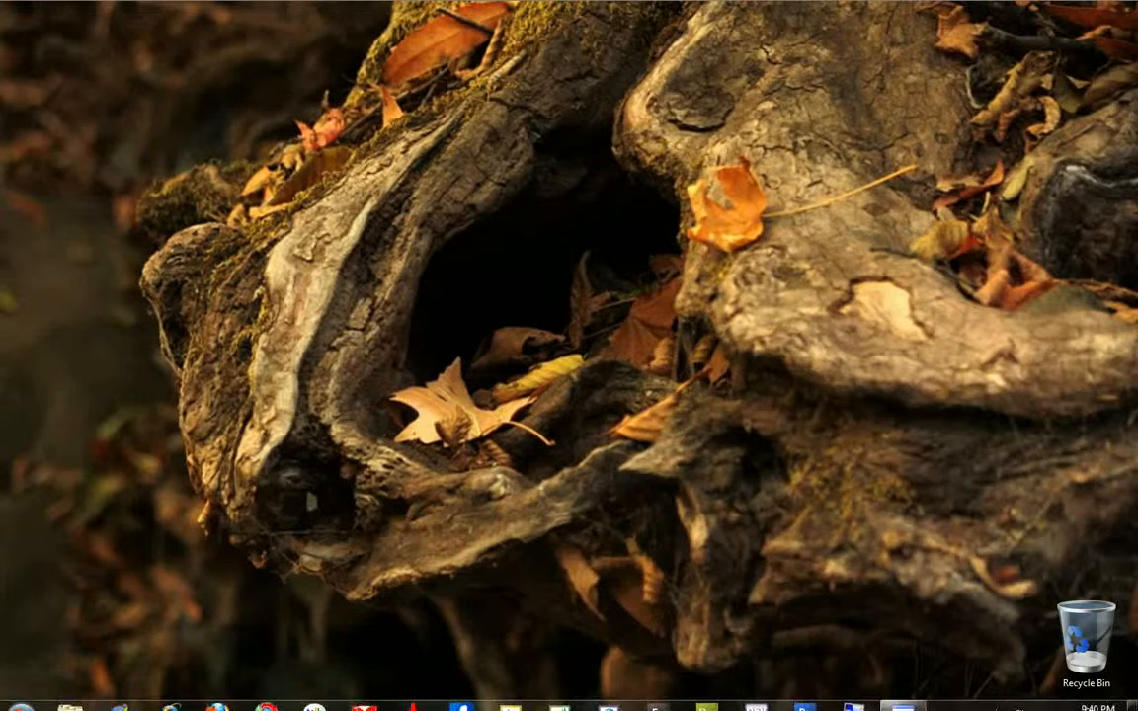
right_click(1038, 703)
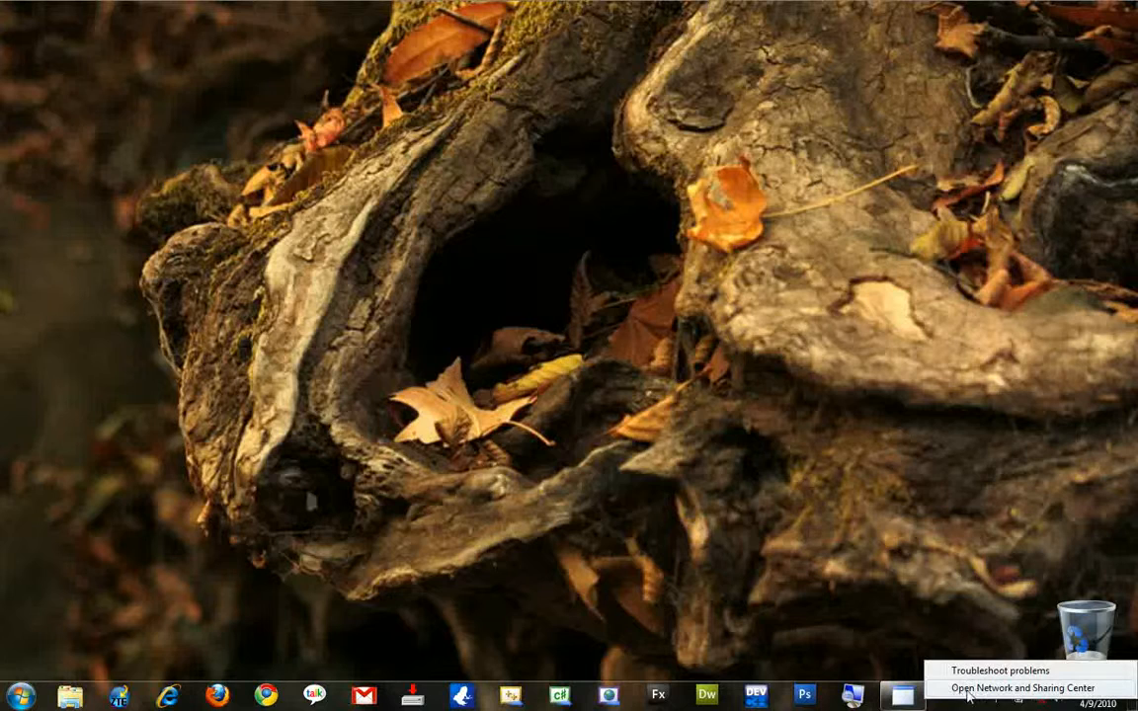
left_click(1096, 688)
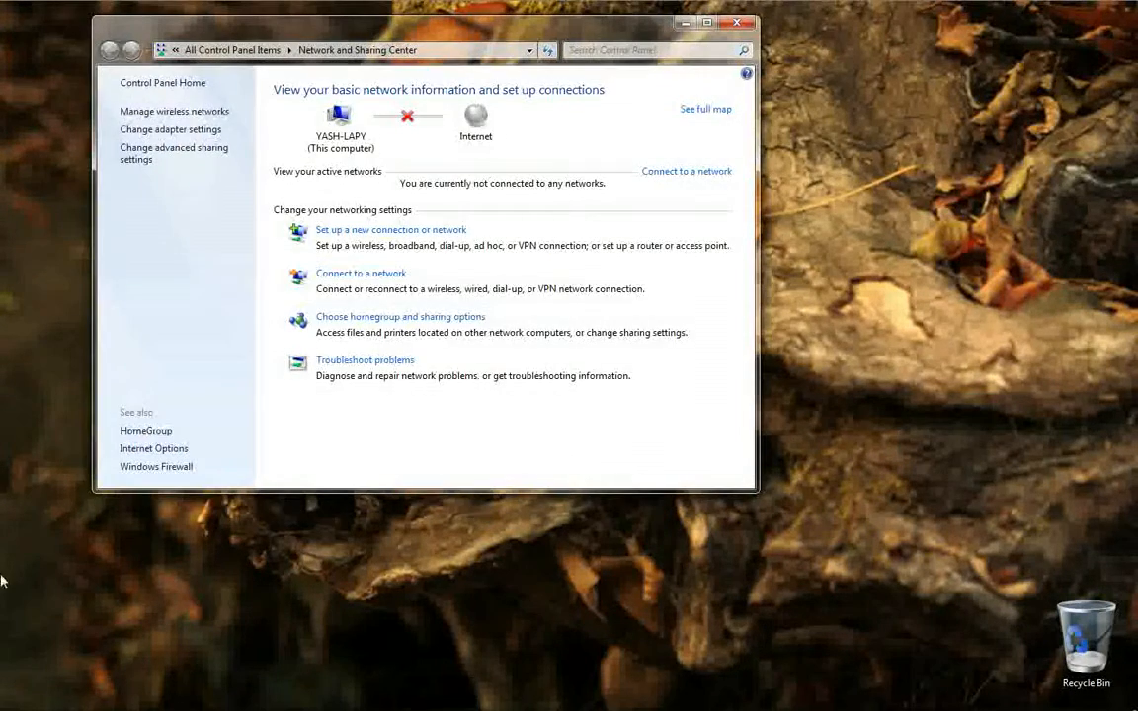
Search Windows for "network and" and open the Network and Sharing Center result.
left_click(20, 696)
left_click(59, 655)
type("mn")
key("BackSpace")
key("BackSpace")
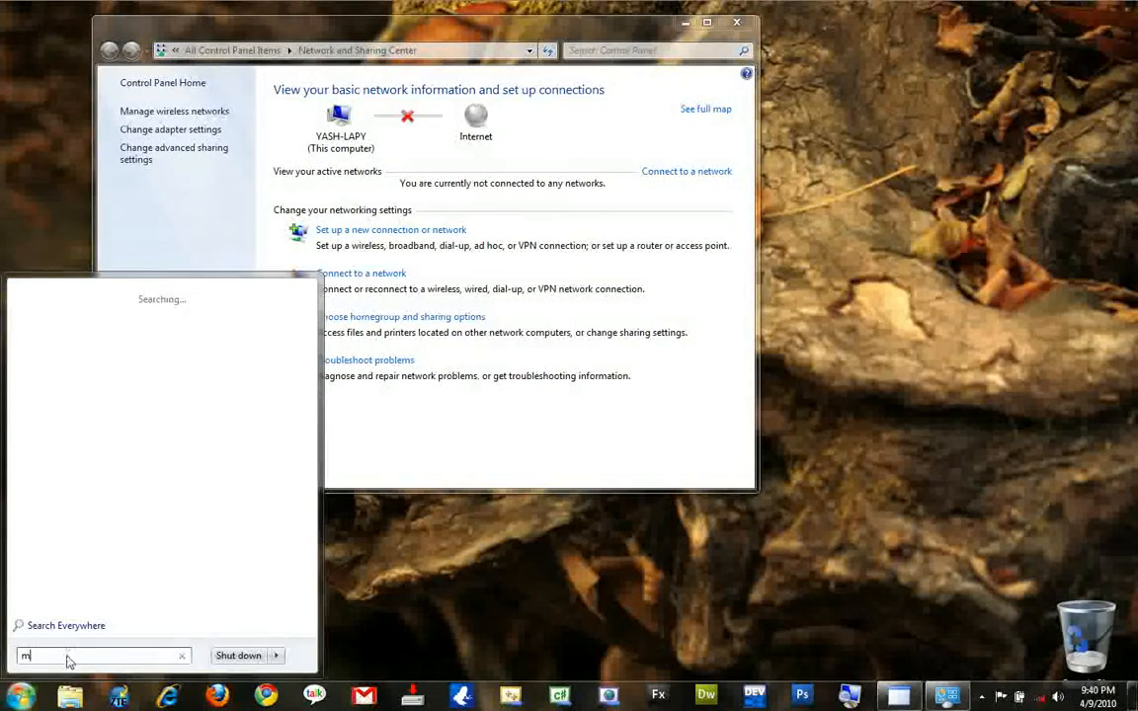
type("net")
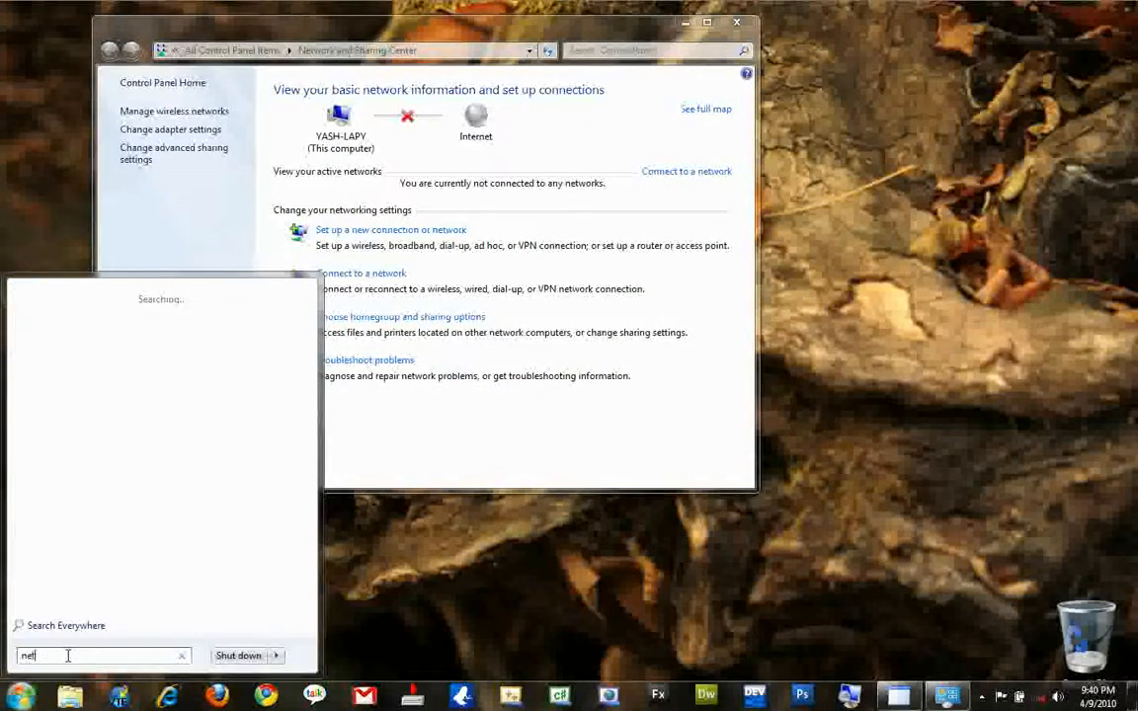
type("work an")
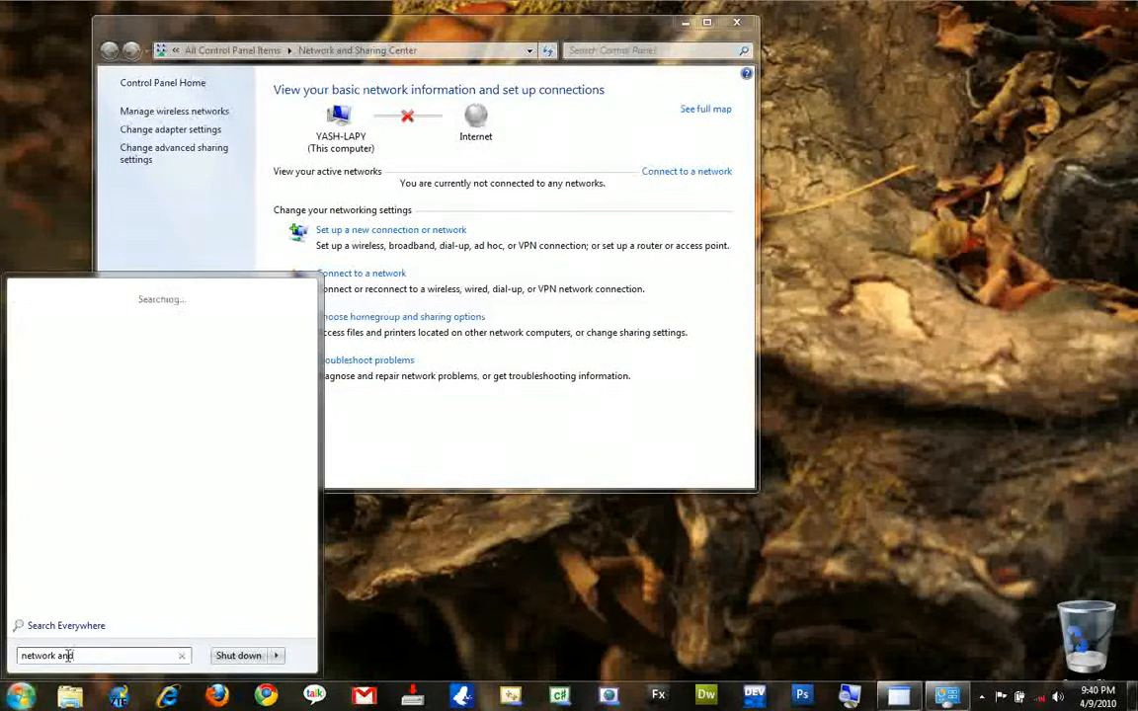
type("d")
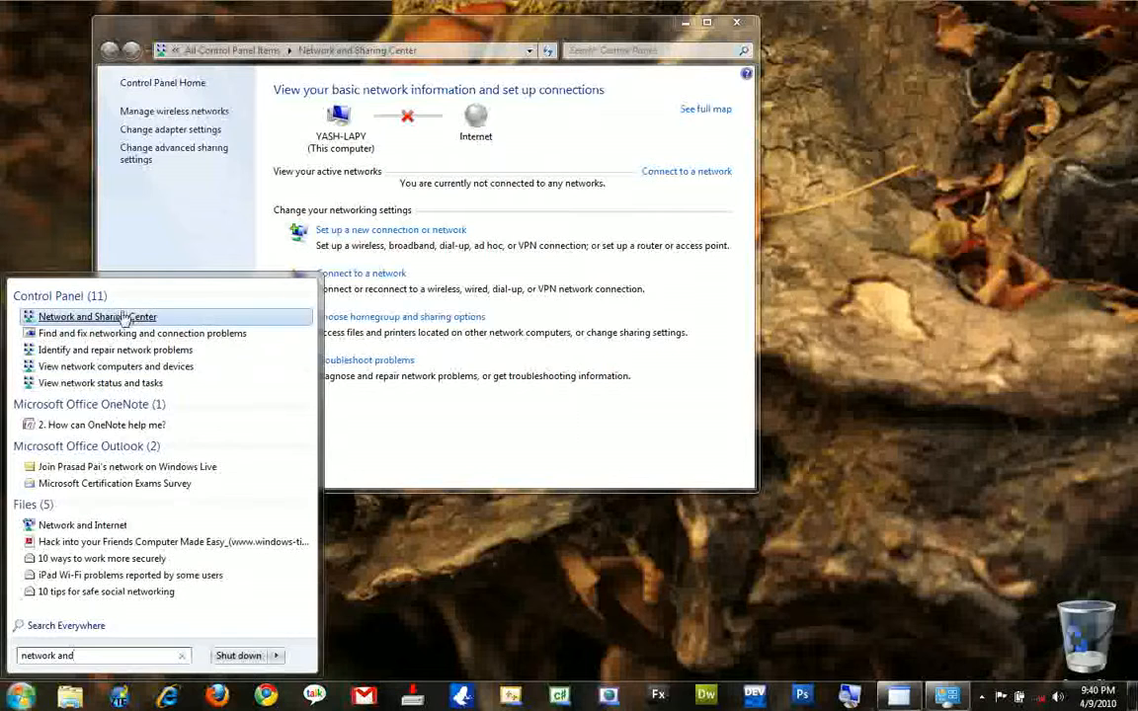
left_click(127, 319)
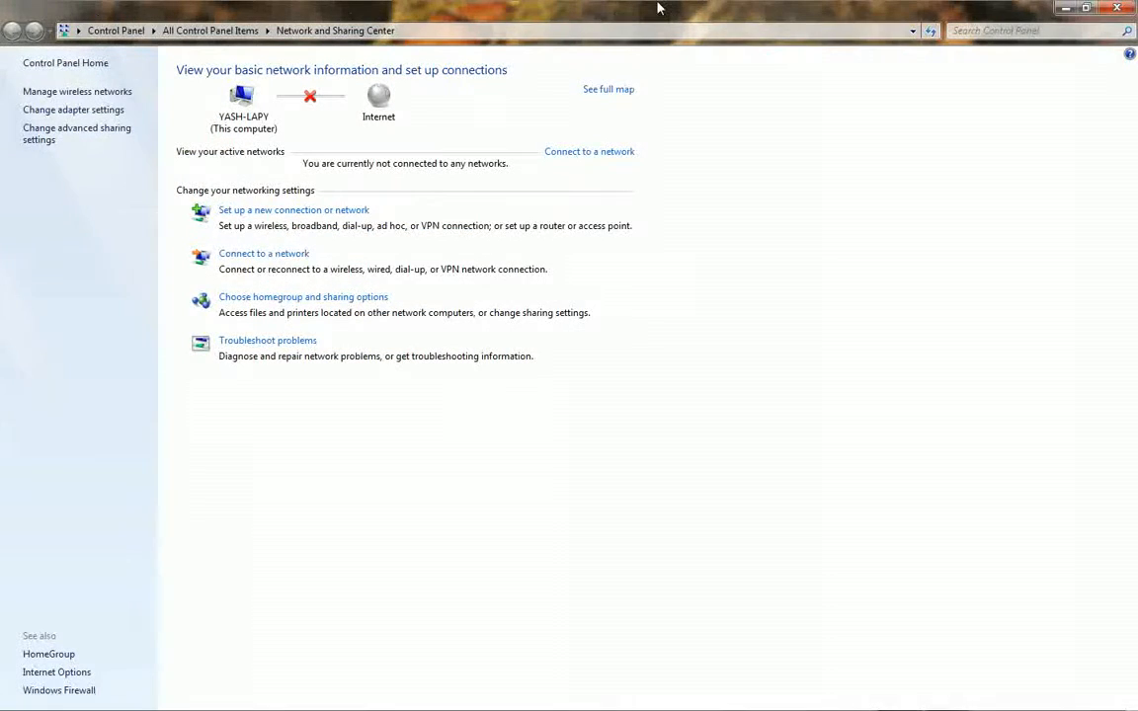
Open the adapter settings and look over the Local Area, Wireless Network and ZTE Wireless Terminal connections.
left_click(87, 110)
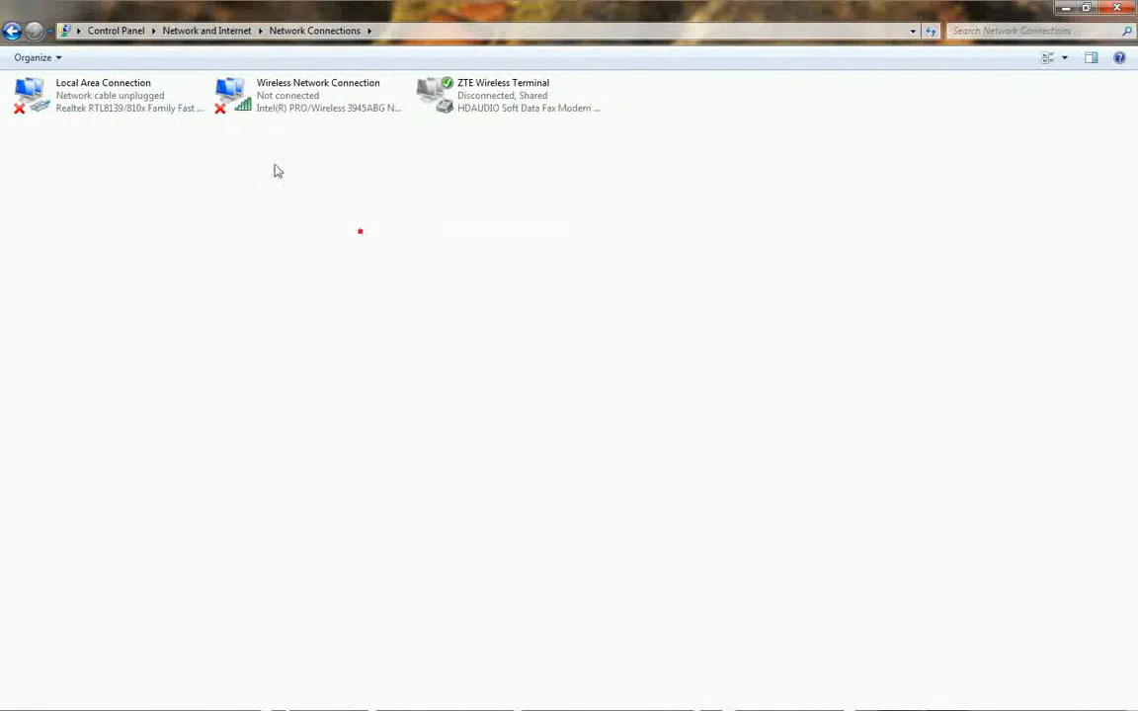
left_click(138, 110)
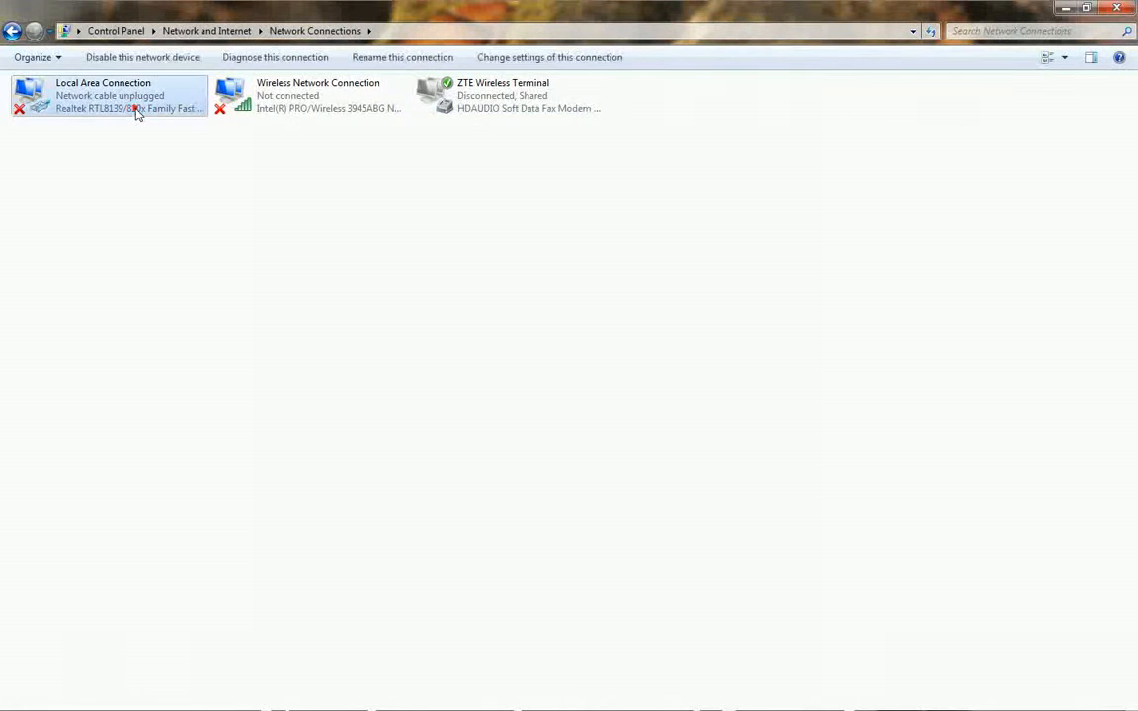
left_click(274, 113)
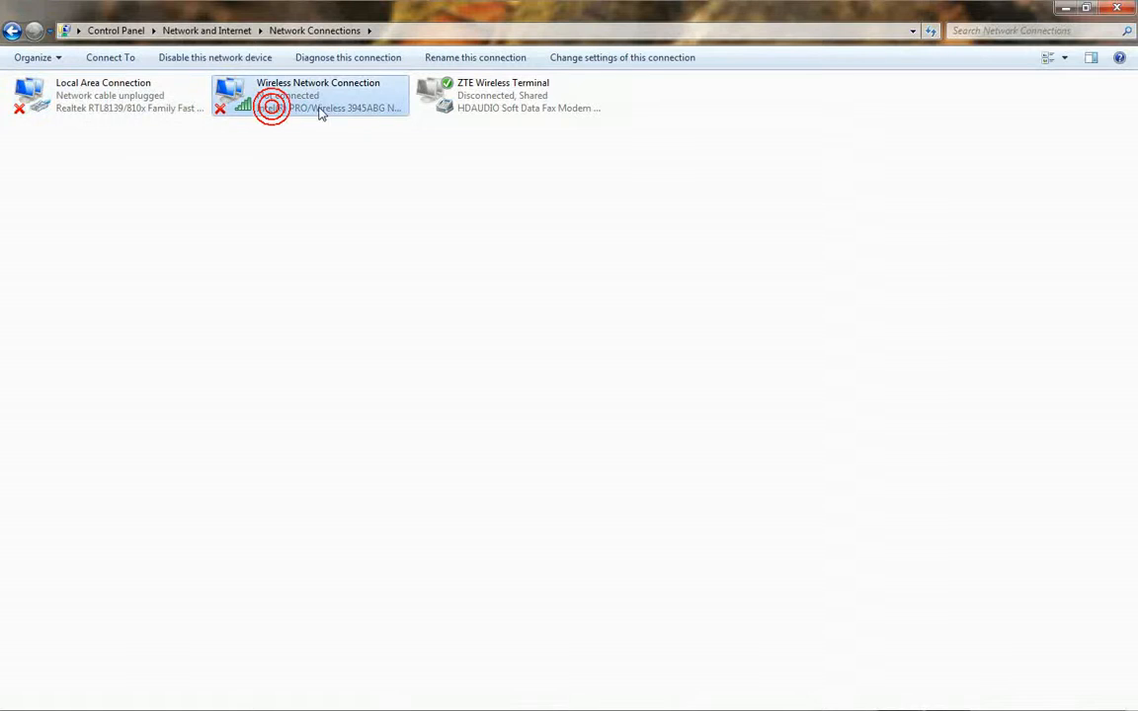
left_click(471, 113)
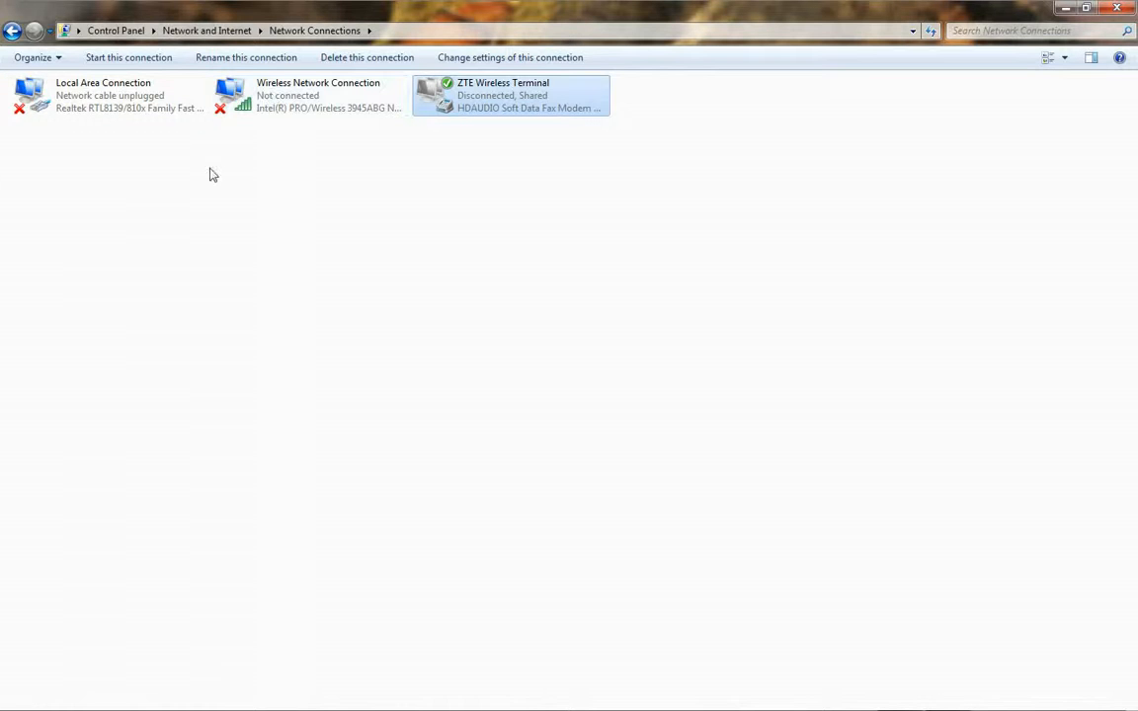
Open the Internet Protocol Version 4 (TCP/IPv4) properties of the Wireless Network Connection.
left_click(321, 93)
right_click(322, 92)
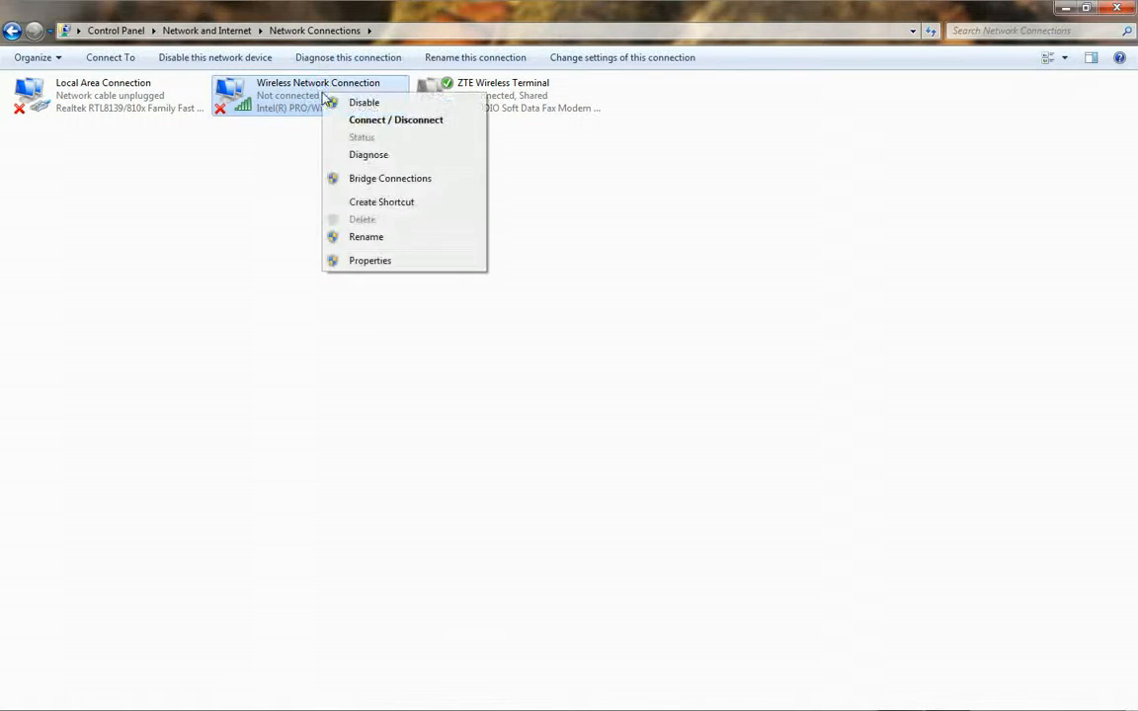
left_click(372, 261)
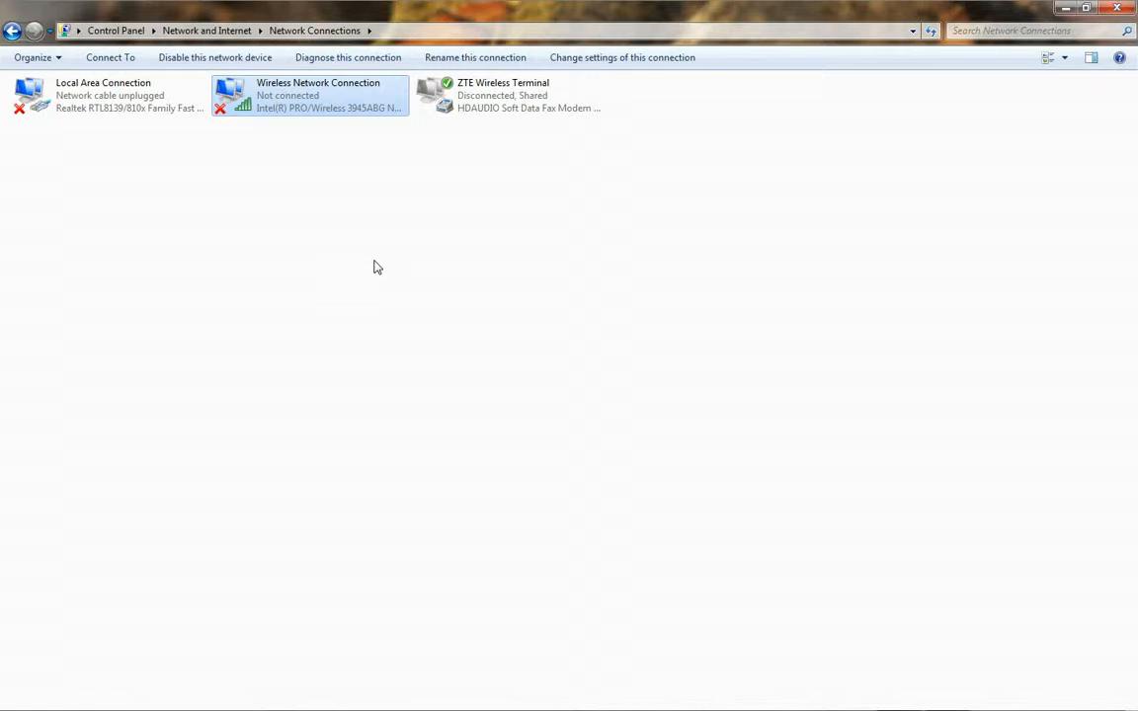
left_click_drag(152, 79, 440, 110)
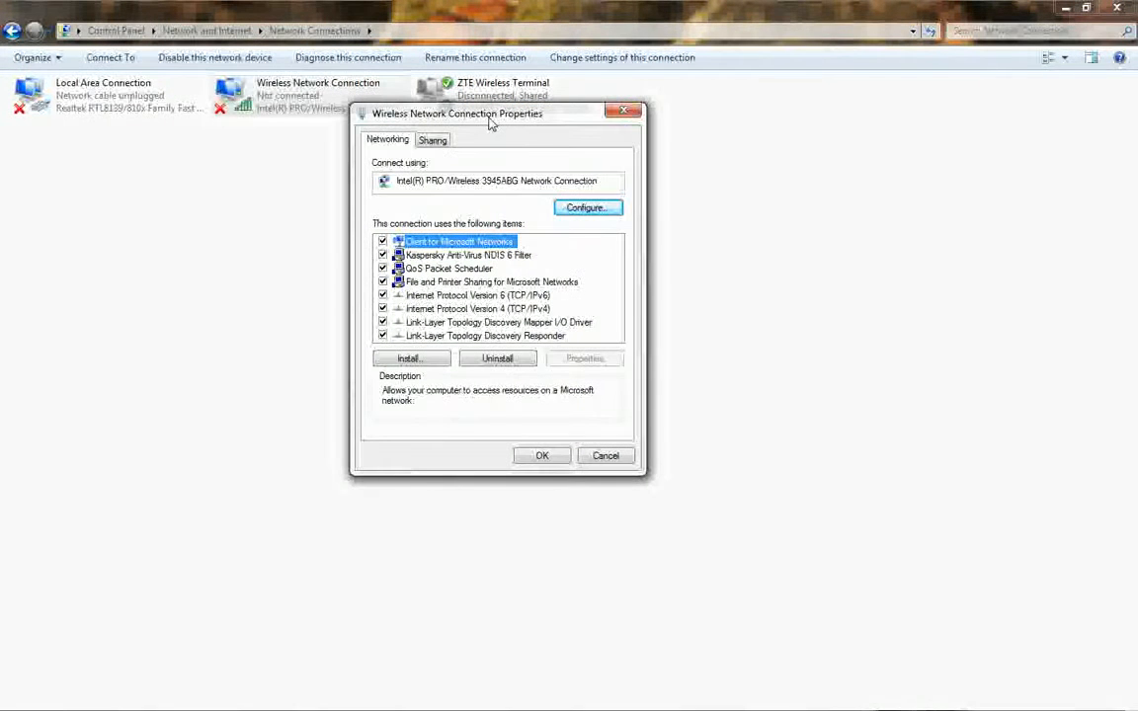
left_click(477, 309)
left_click(477, 297)
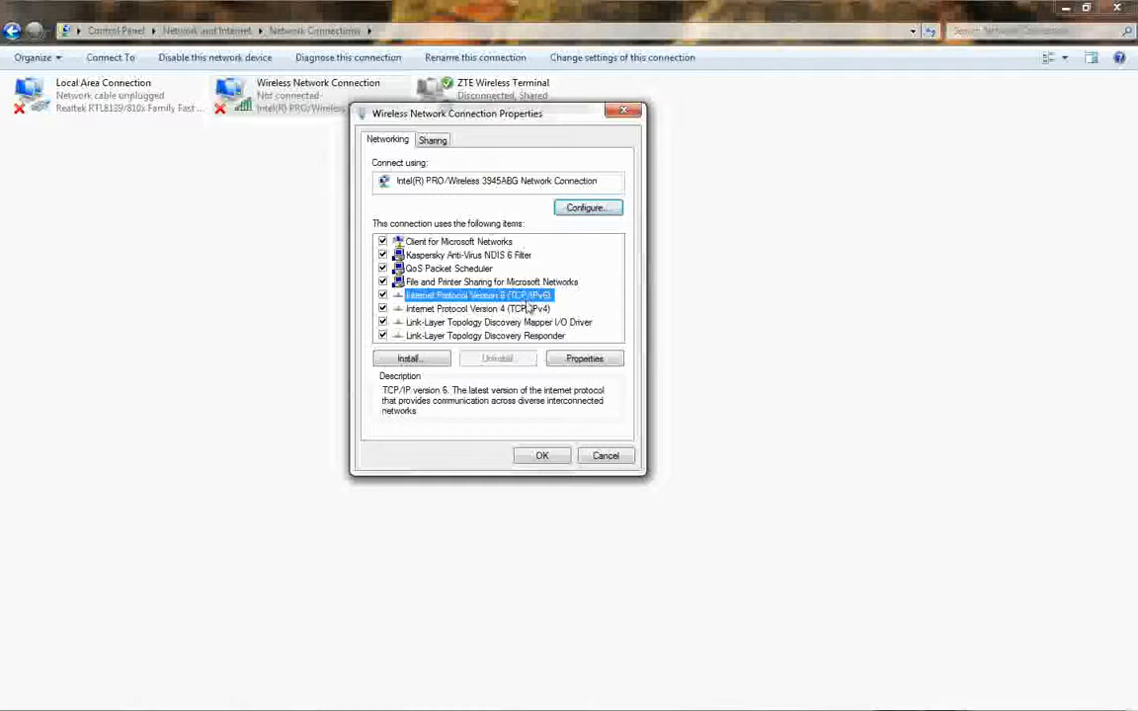
left_click(454, 310)
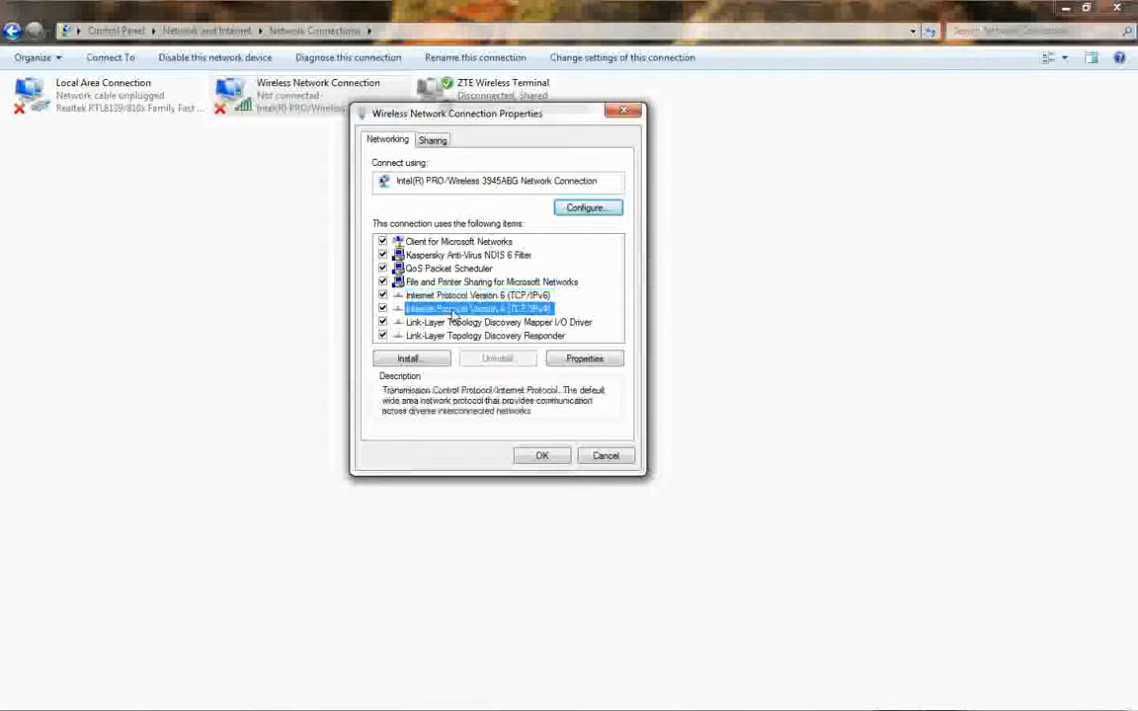
left_click(583, 360)
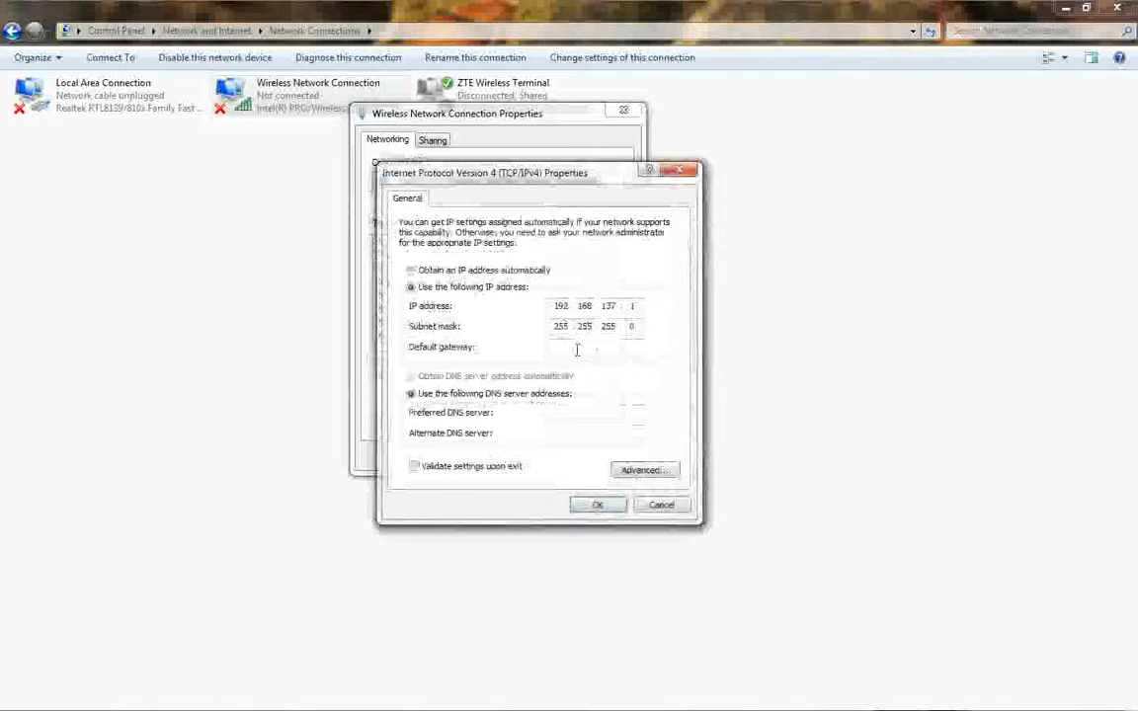
Set IPv4 to obtain the IP address and DNS server address automatically, and save the wireless connection's properties.
left_click_drag(476, 160, 711, 140)
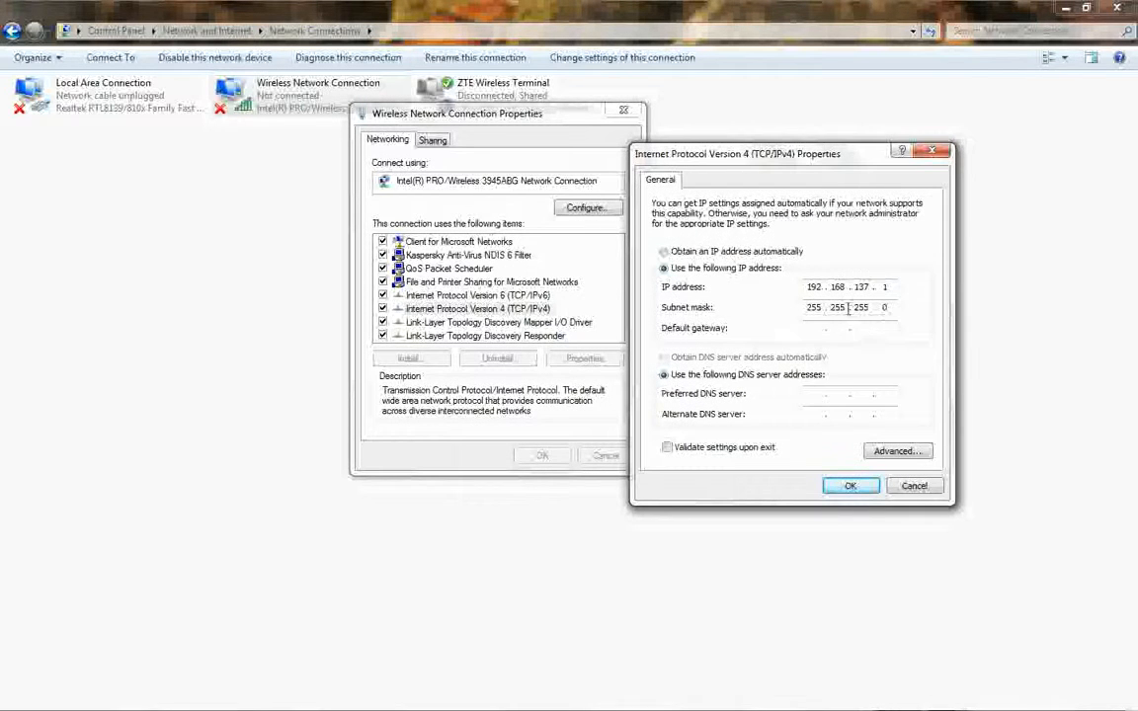
left_click(665, 252)
left_click(683, 365)
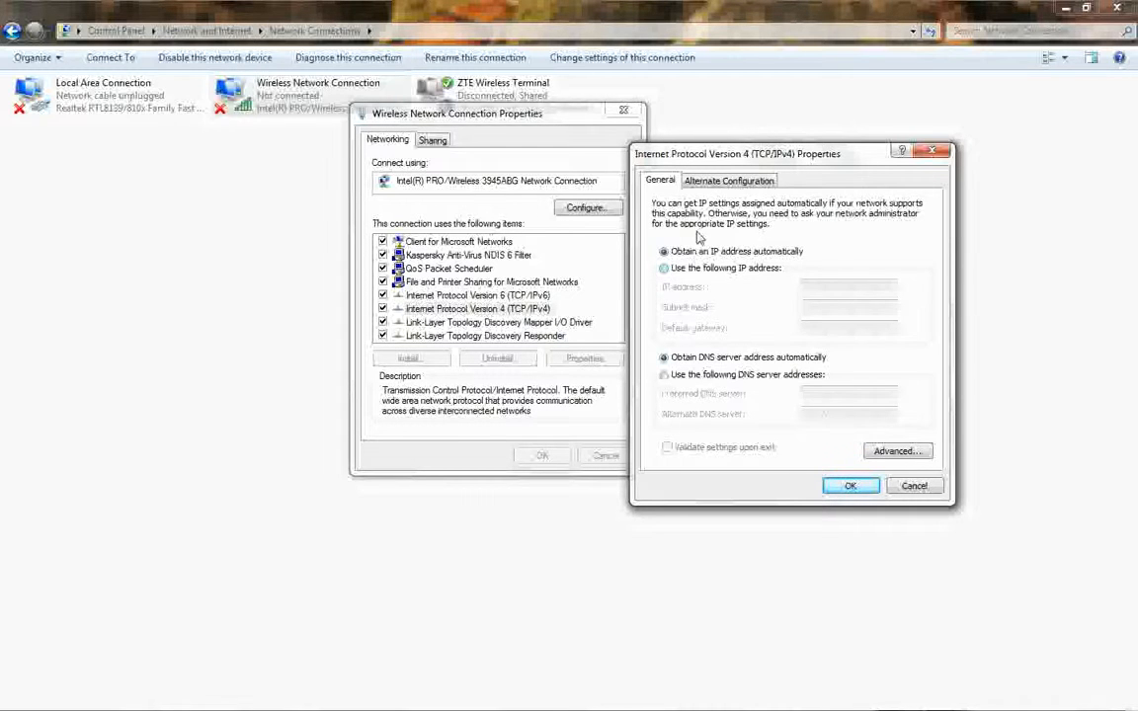
left_click(849, 486)
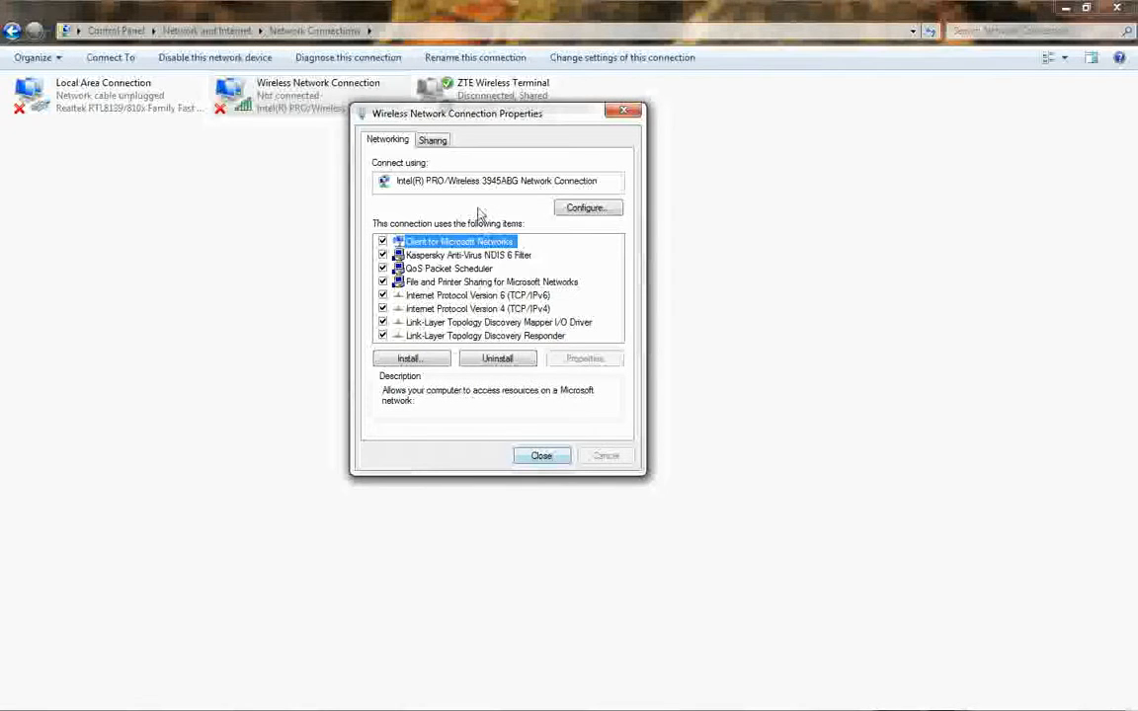
left_click(538, 451)
Close the Network Connections window and refresh the desktop.
left_click(1117, 8)
right_click(620, 112)
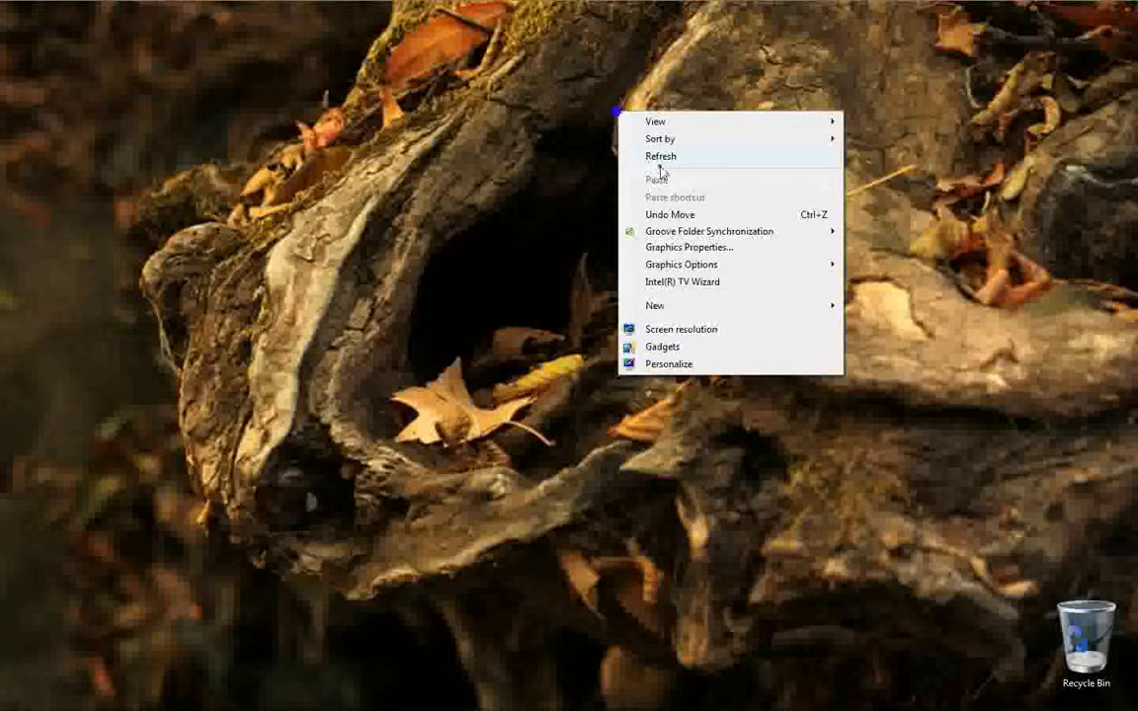
left_click(659, 156)
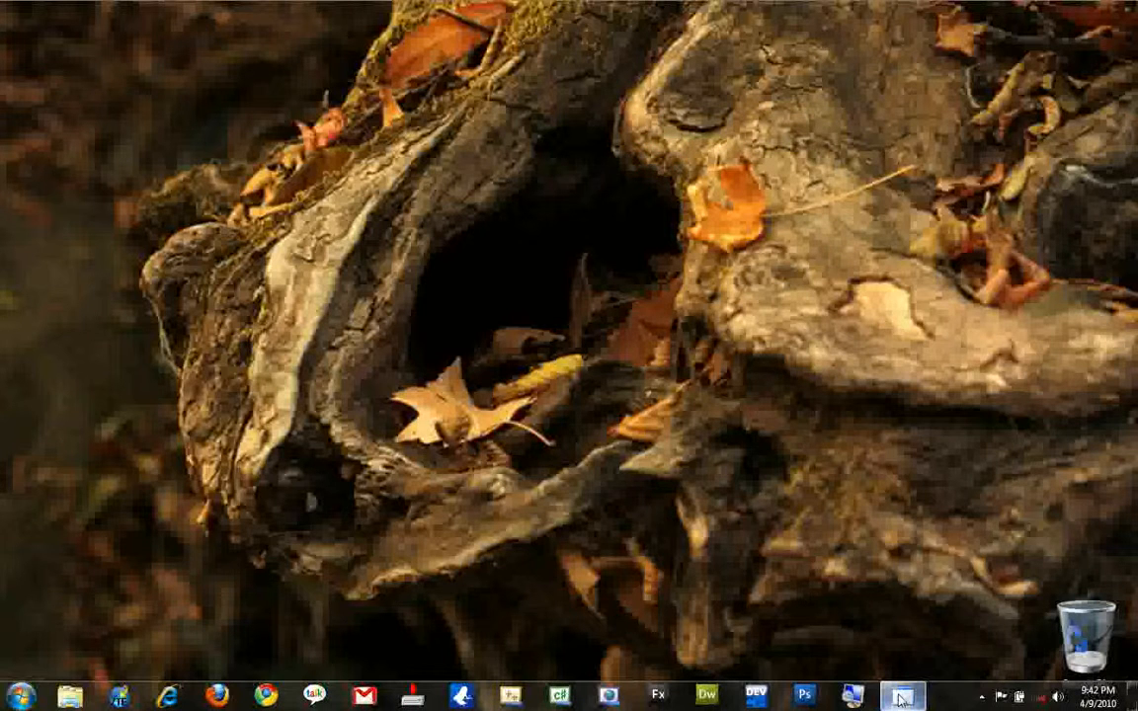
Reopen the notes and review step 2 about enabling Internet sharing in the main internet adapter.
left_click(901, 697)
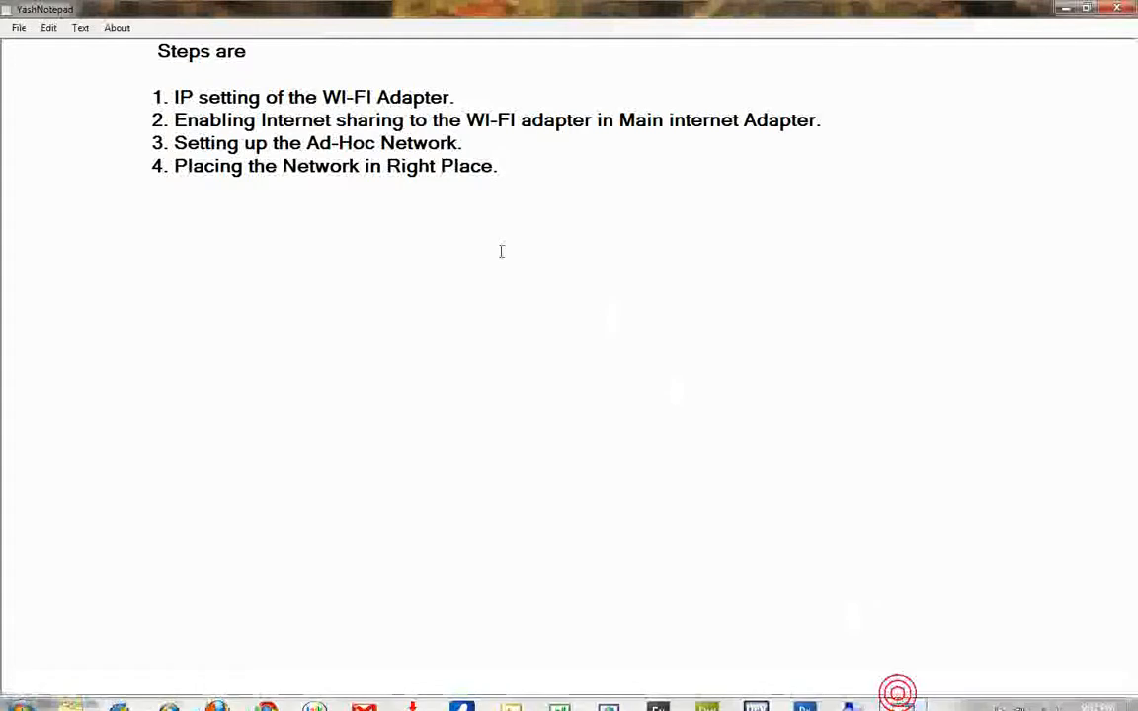
left_click(153, 104)
left_click_drag(173, 119, 820, 120)
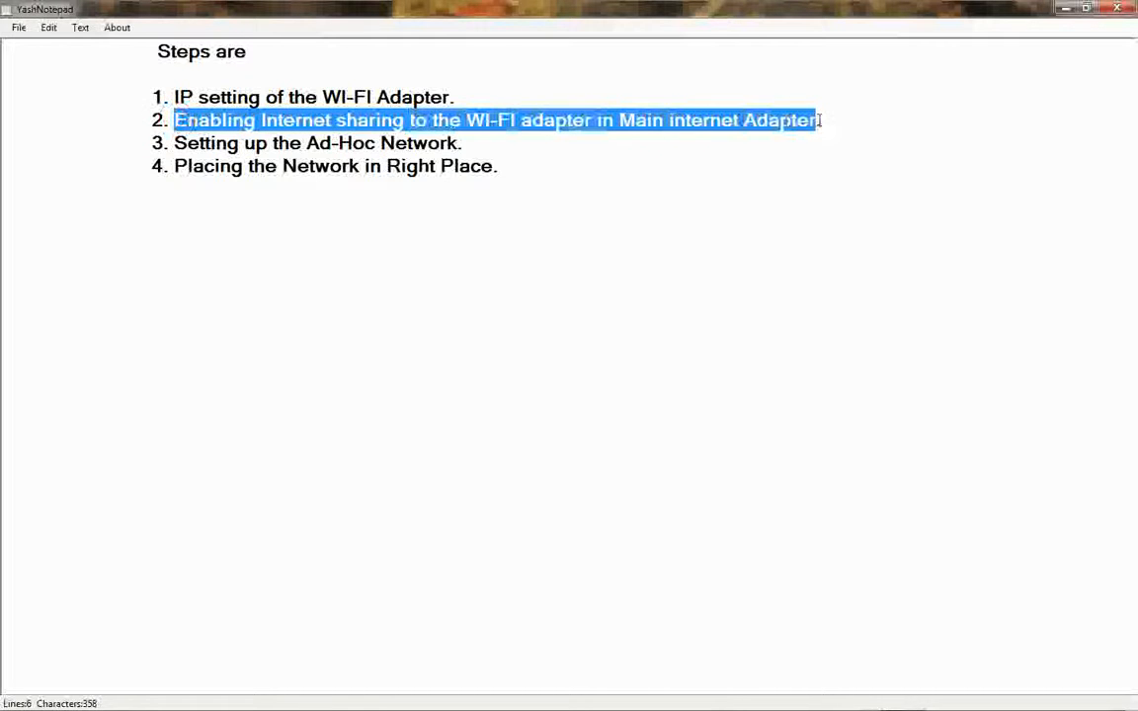
left_click(655, 184)
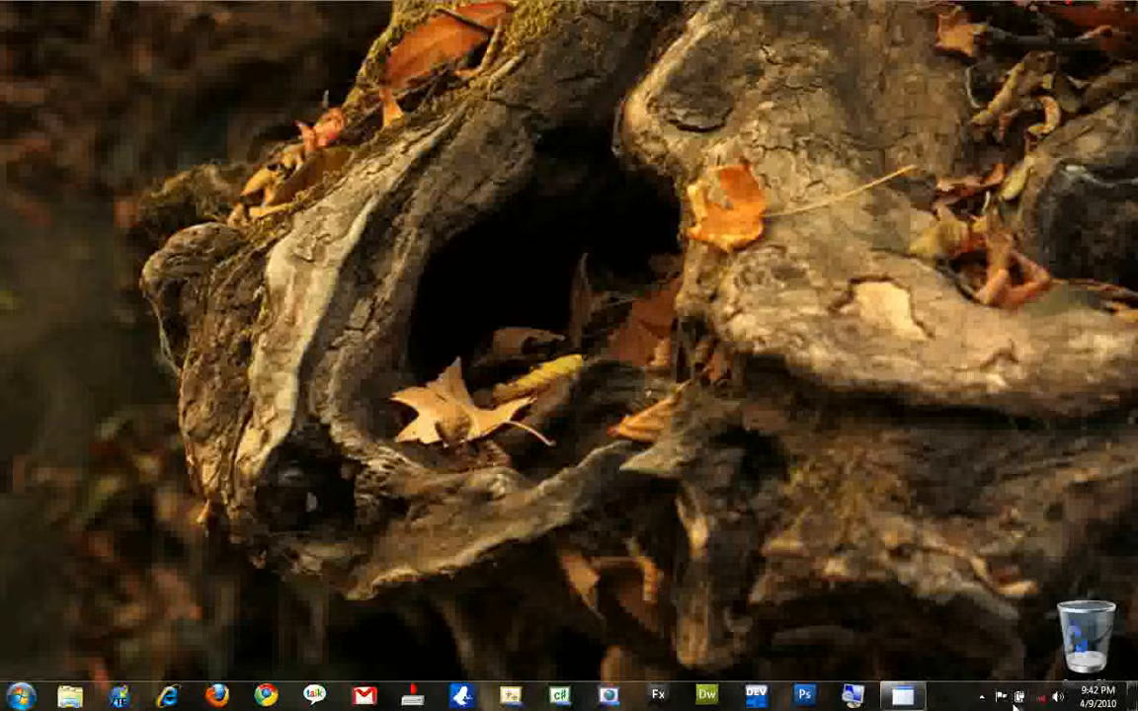
Open the Network and Sharing Center and go to the computer's adapter settings.
right_click(1039, 700)
left_click(1027, 685)
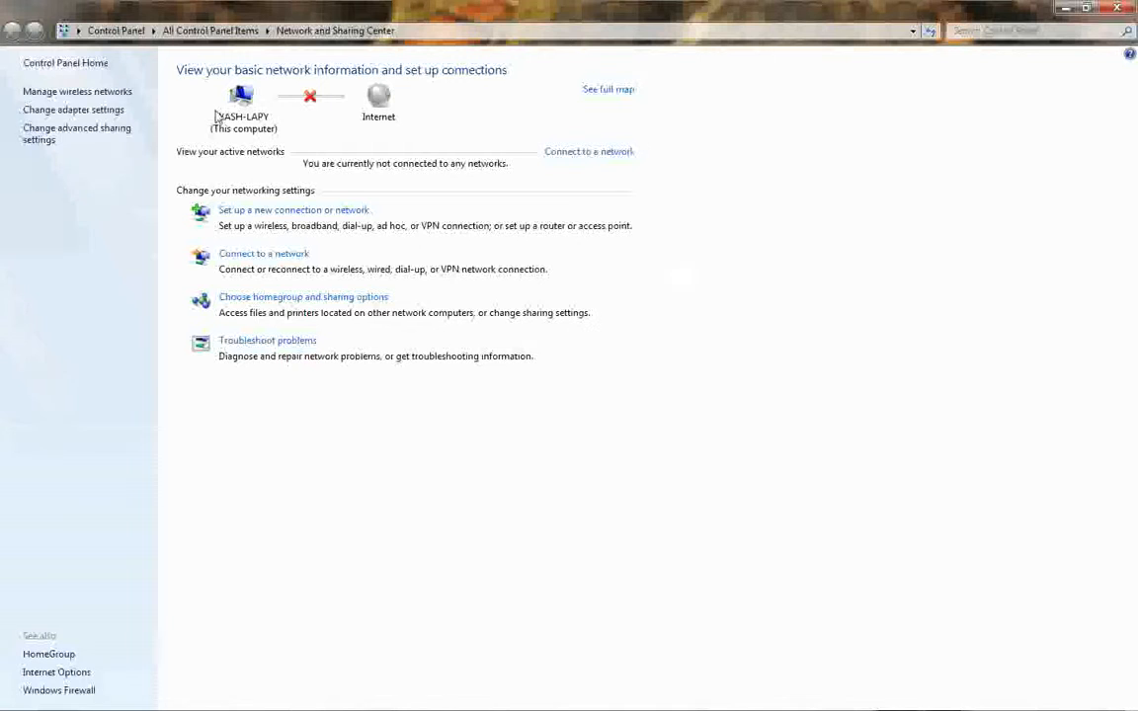
left_click(48, 110)
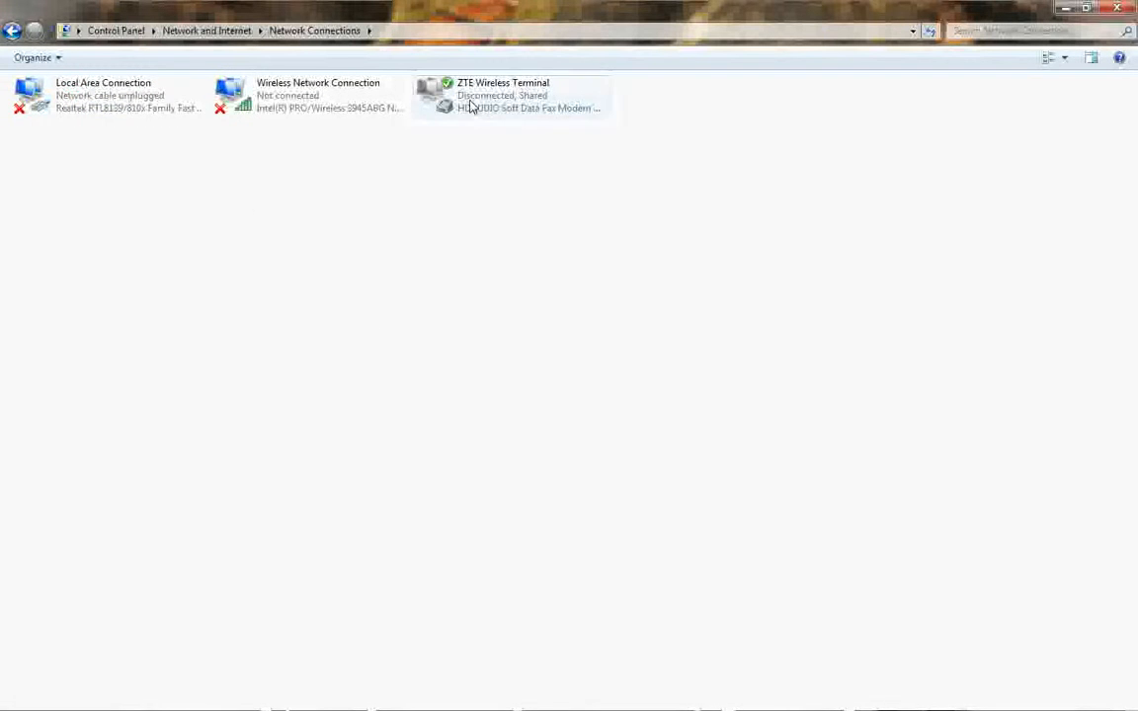
left_click(538, 97)
right_click(500, 98)
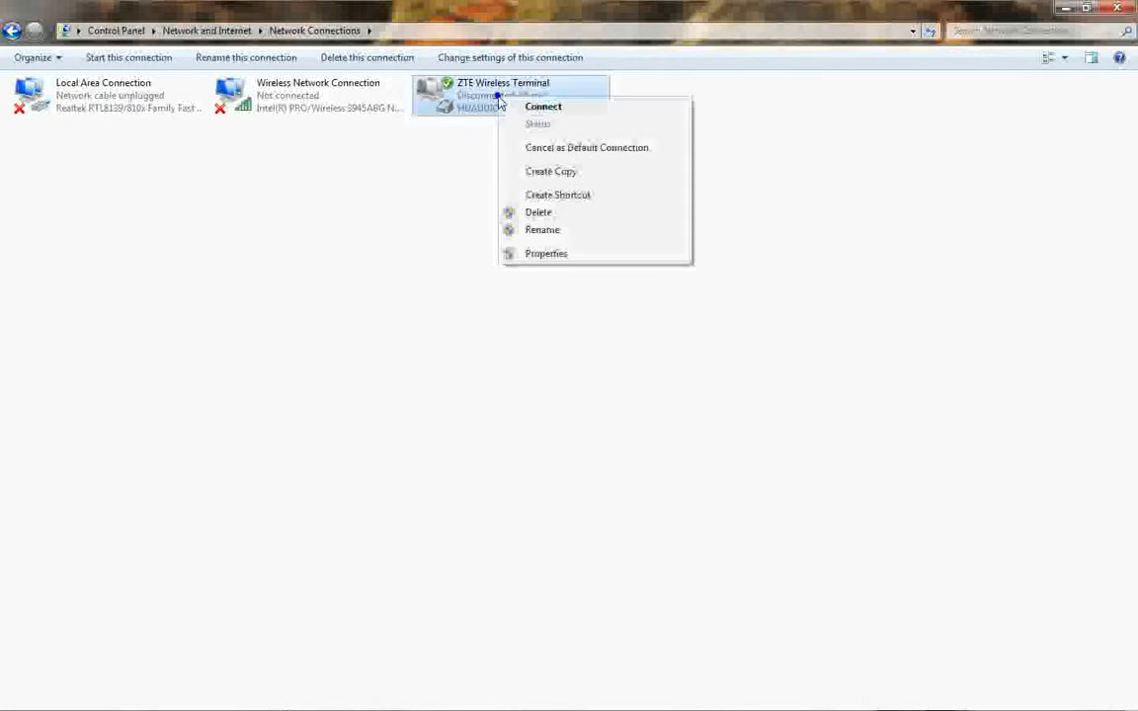
left_click(546, 254)
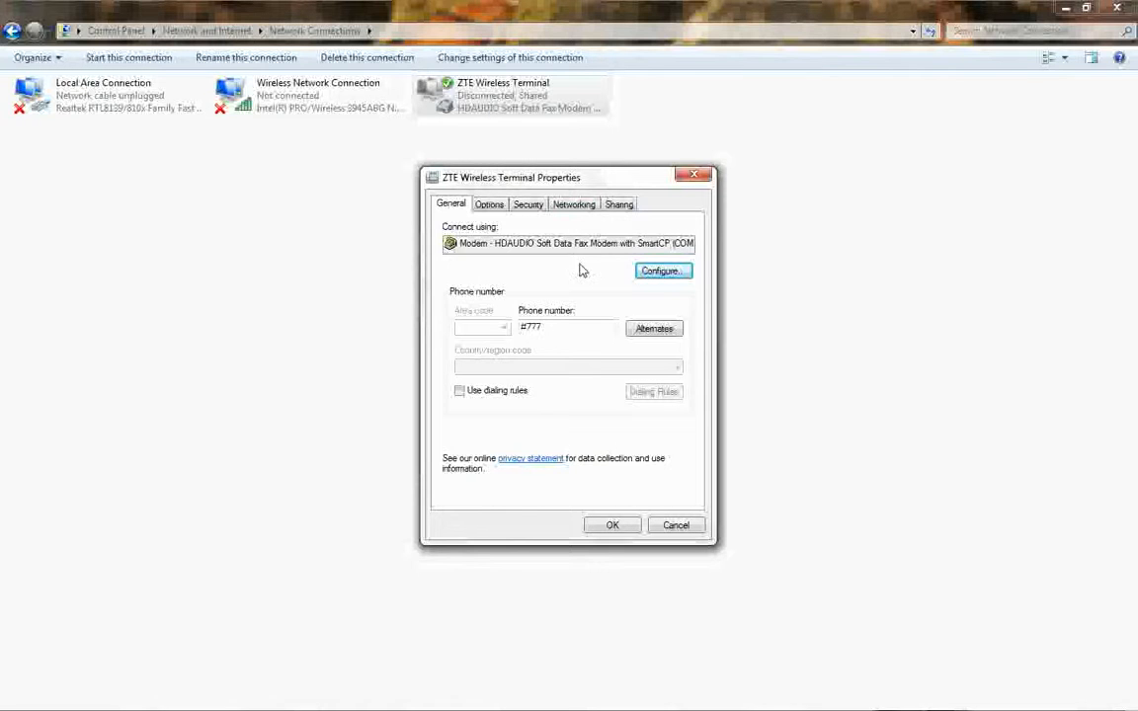
left_click(617, 203)
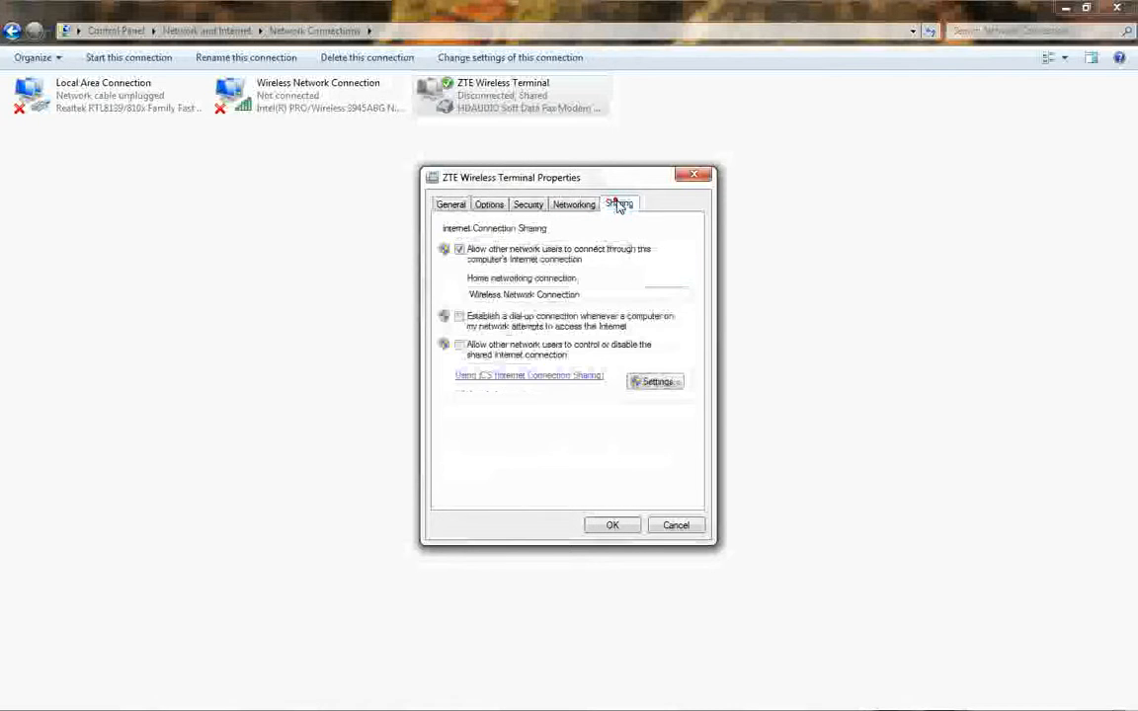
left_click(460, 249)
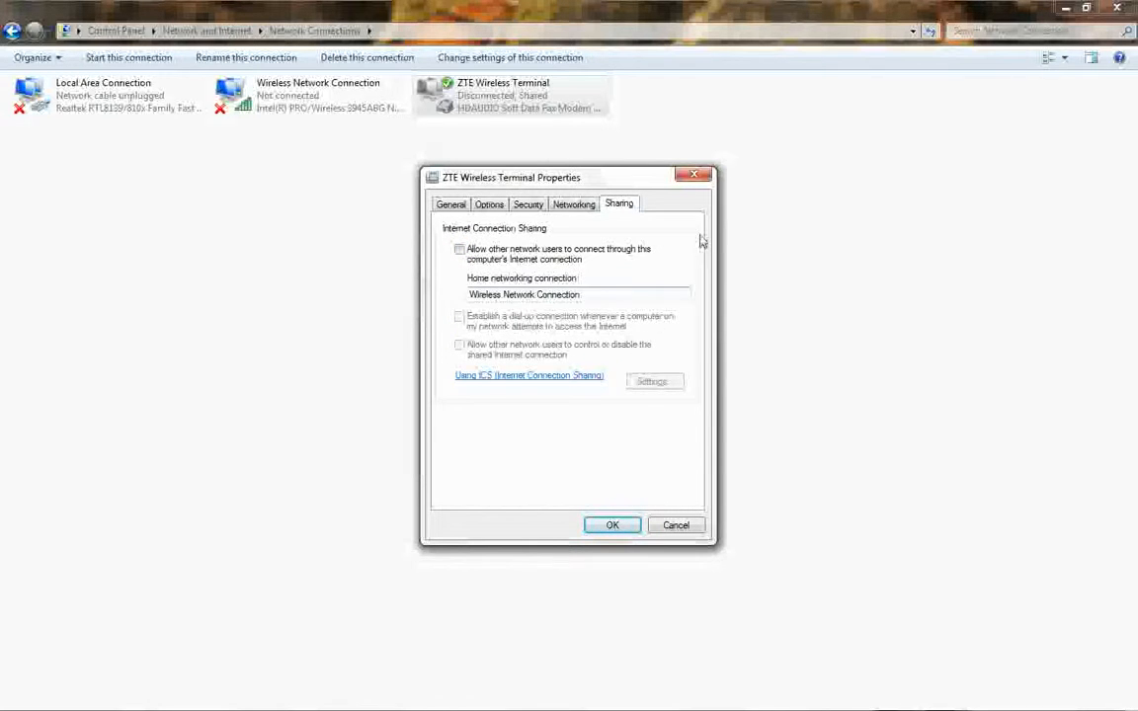
left_click(694, 175)
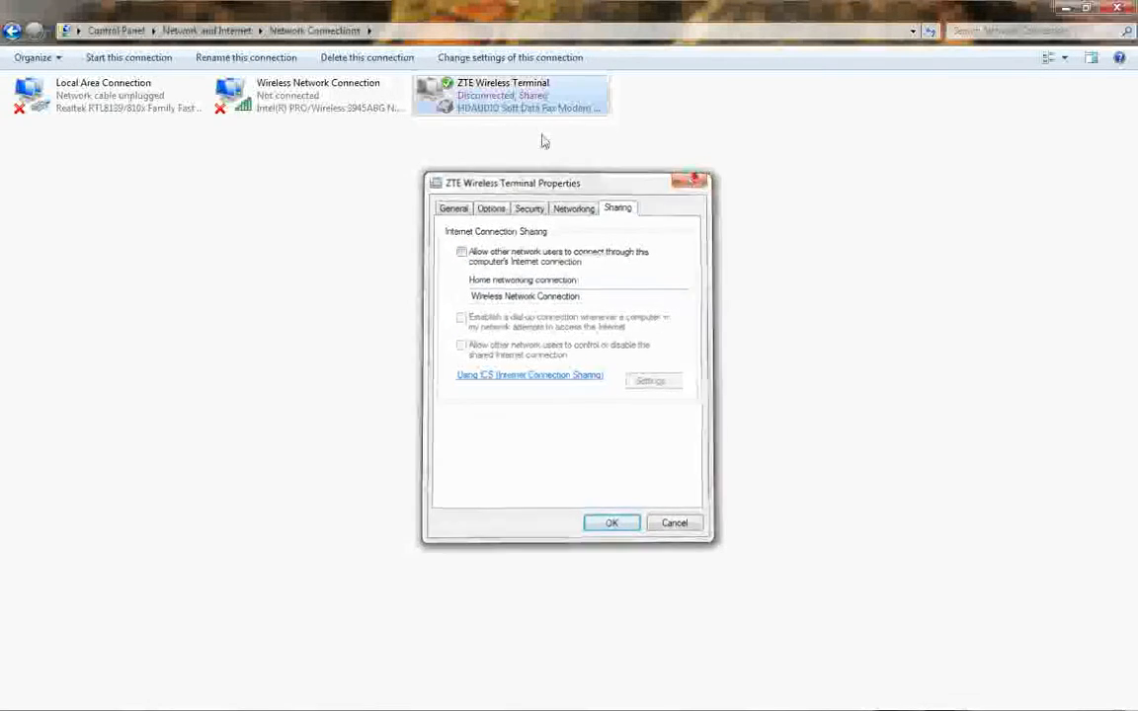
Turn off Internet Connection Sharing on the ZTE Wireless Terminal connection and save its properties.
right_click(495, 85)
left_click(575, 245)
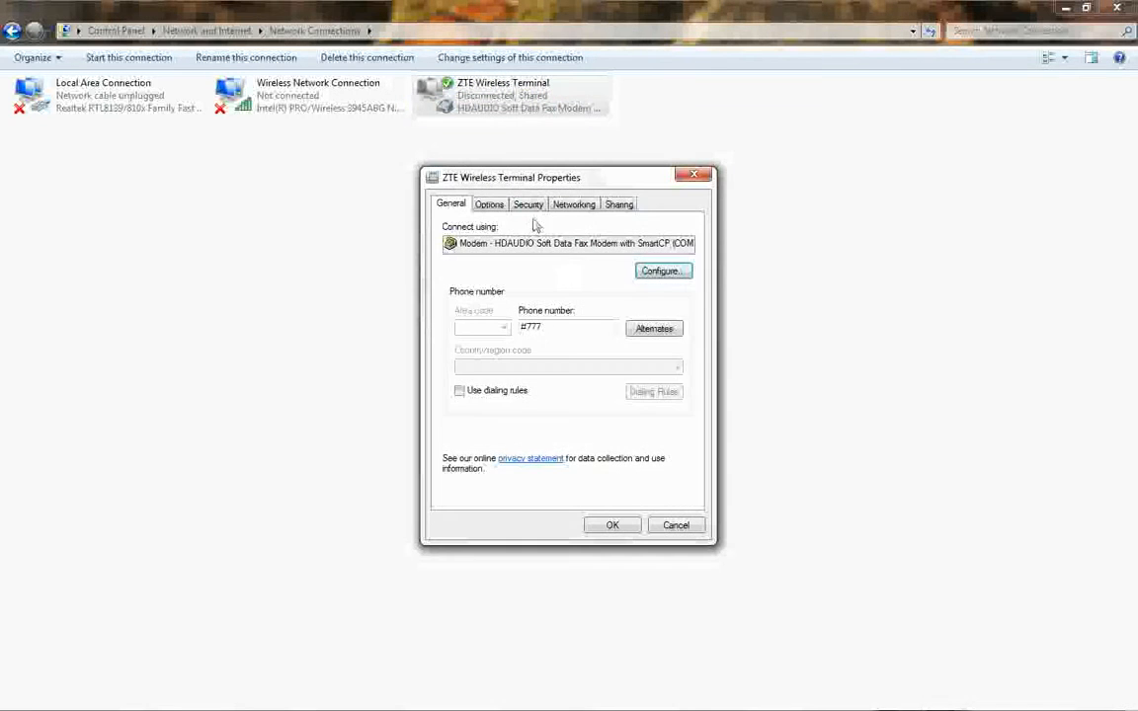
left_click(618, 205)
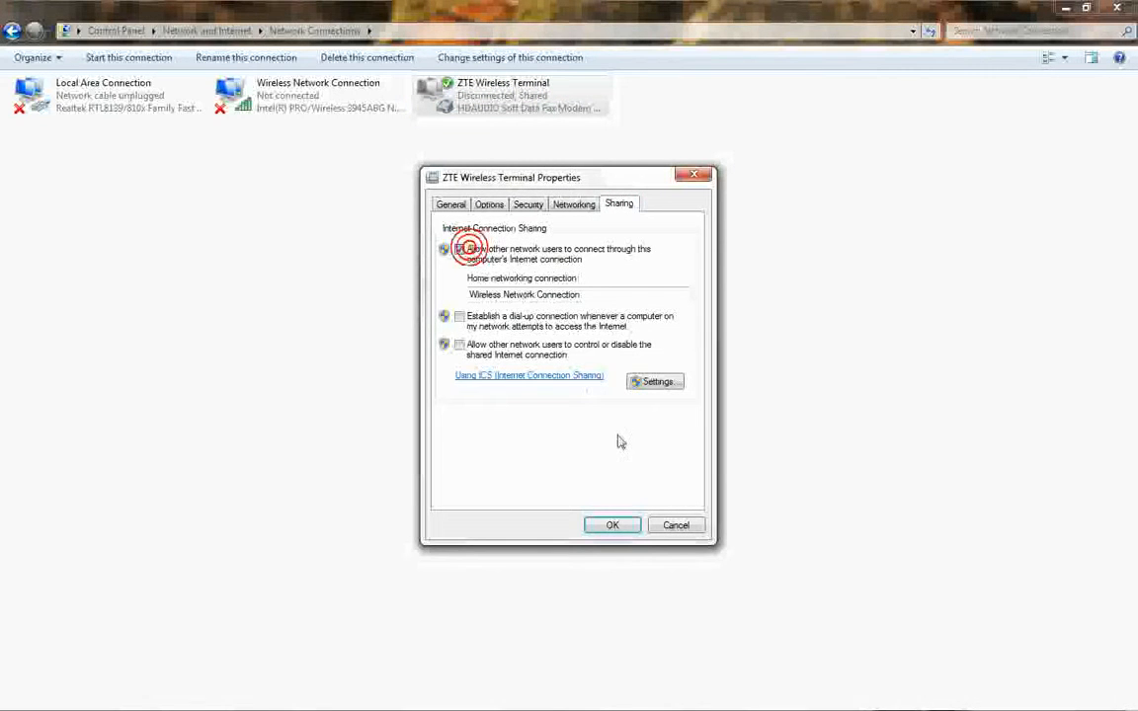
left_click(620, 525)
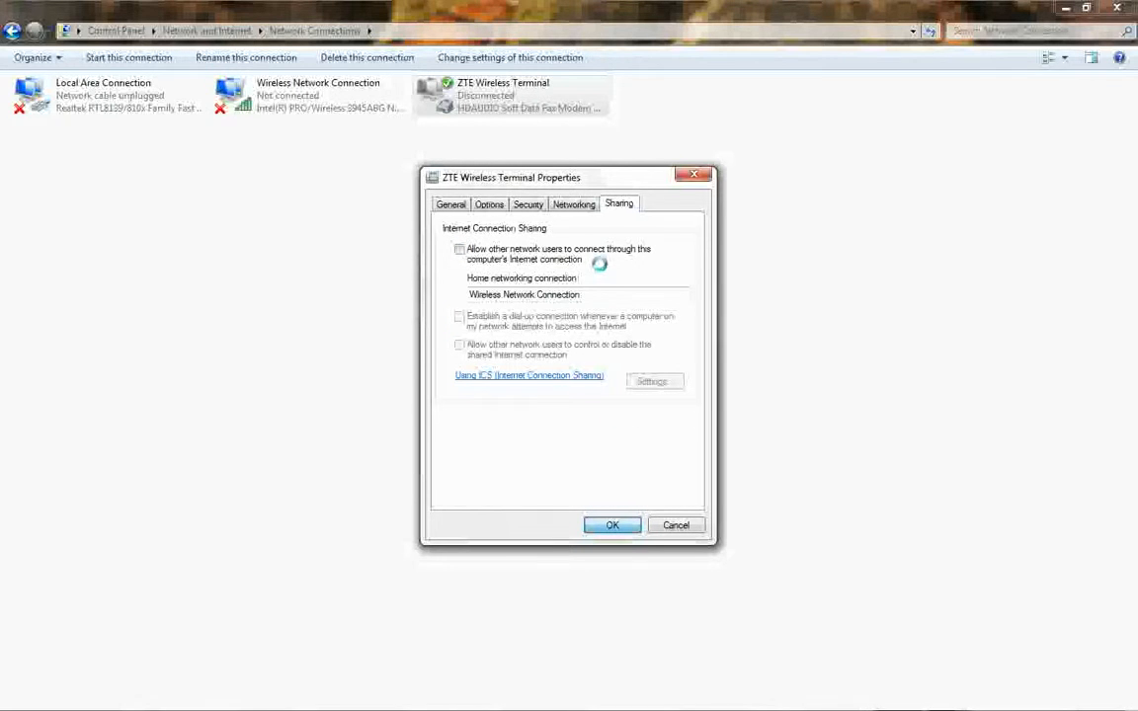
In the ZTE Wireless Terminal's sharing properties, set the home networking connection to Wireless Network Connection.
right_click(506, 94)
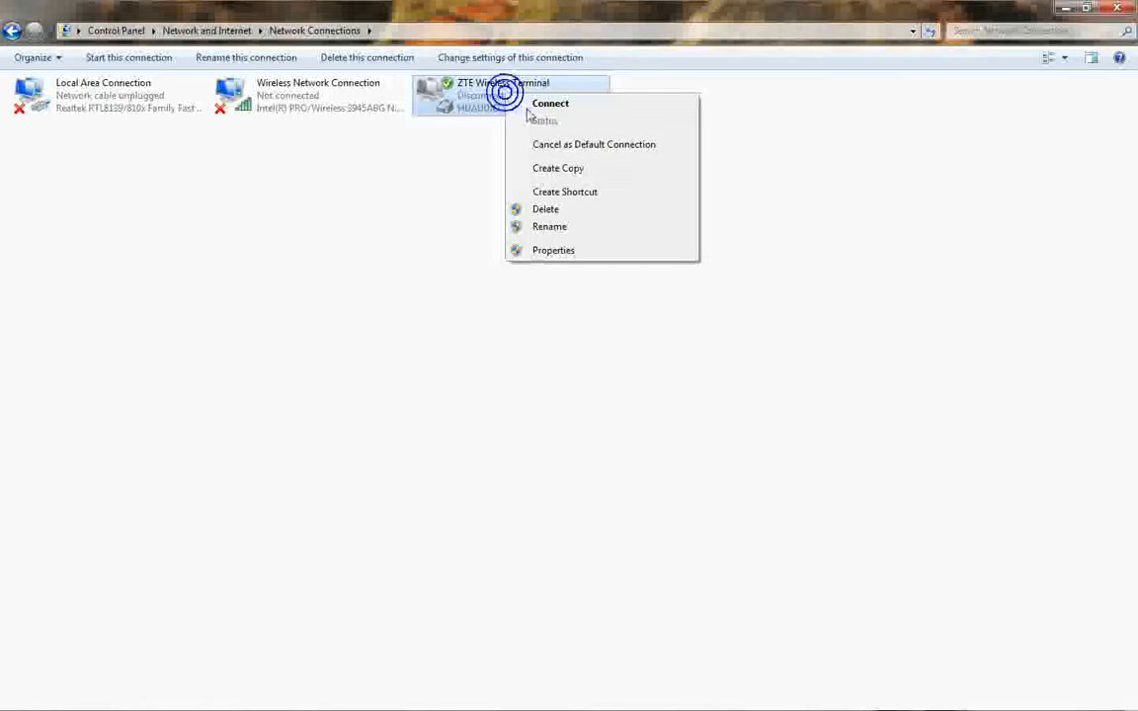
left_click(570, 254)
left_click(619, 203)
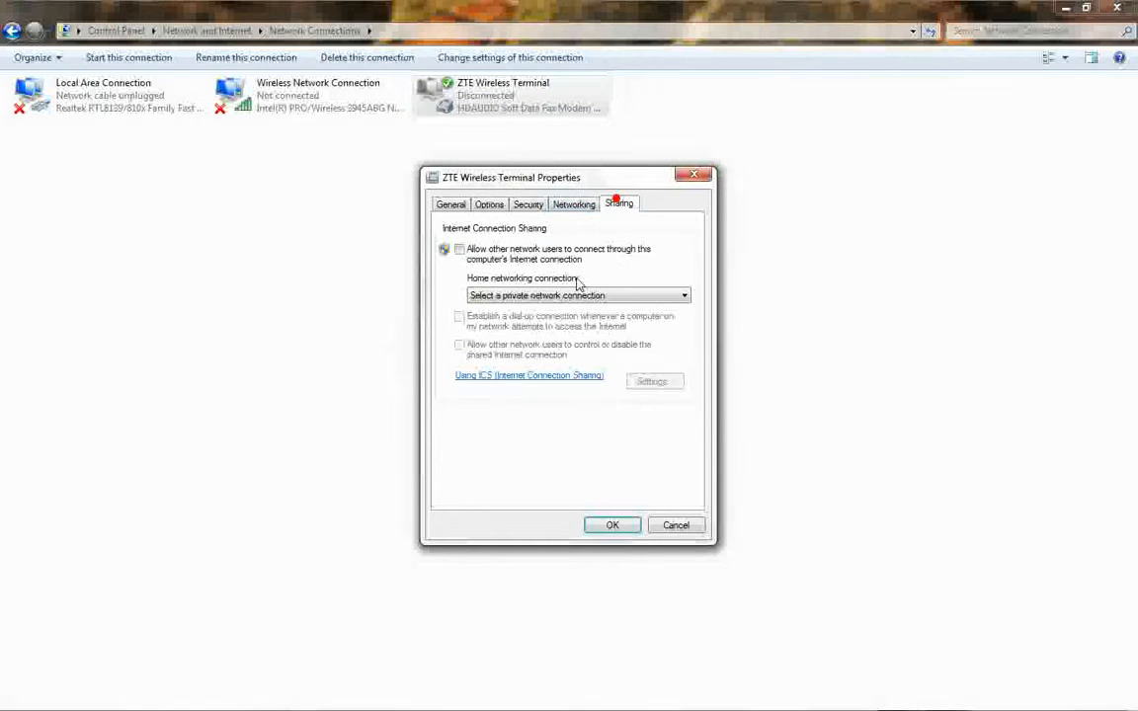
left_click(528, 295)
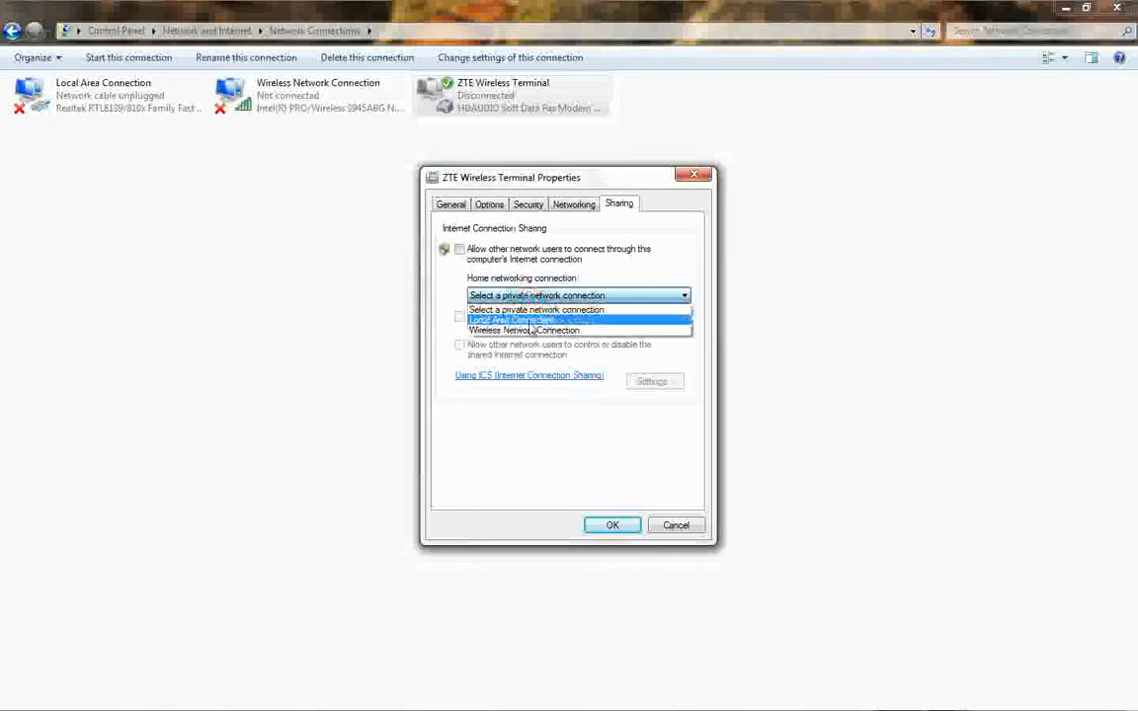
left_click(530, 321)
left_click(562, 296)
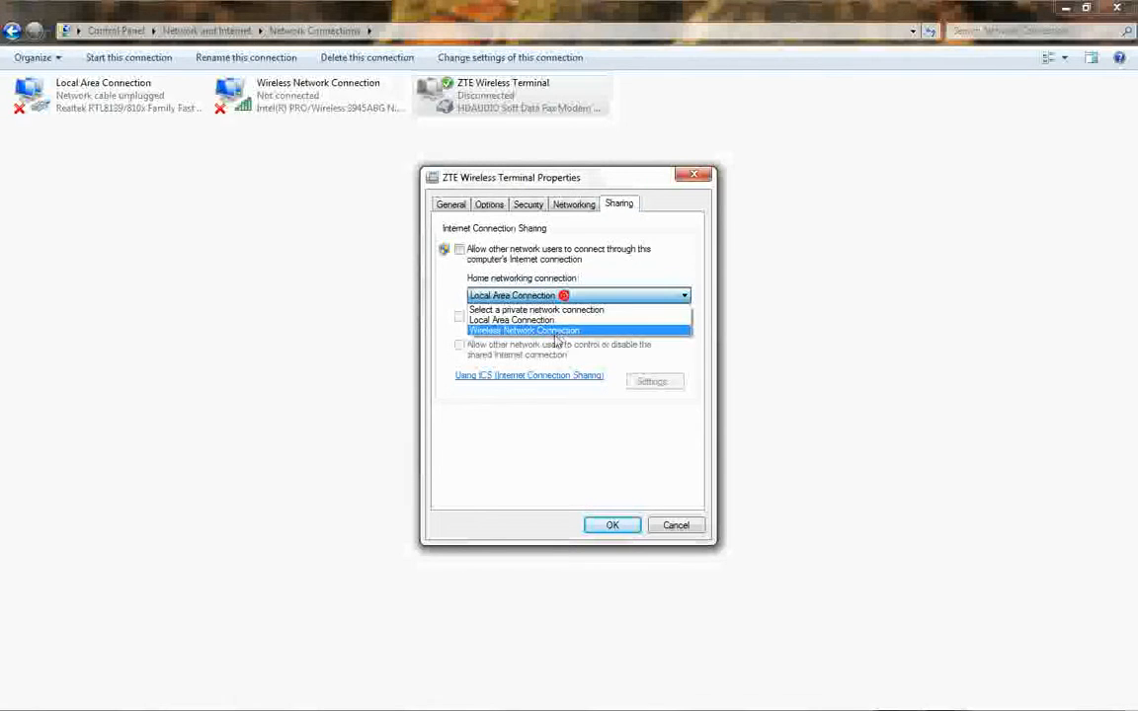
left_click(543, 331)
left_click(578, 296)
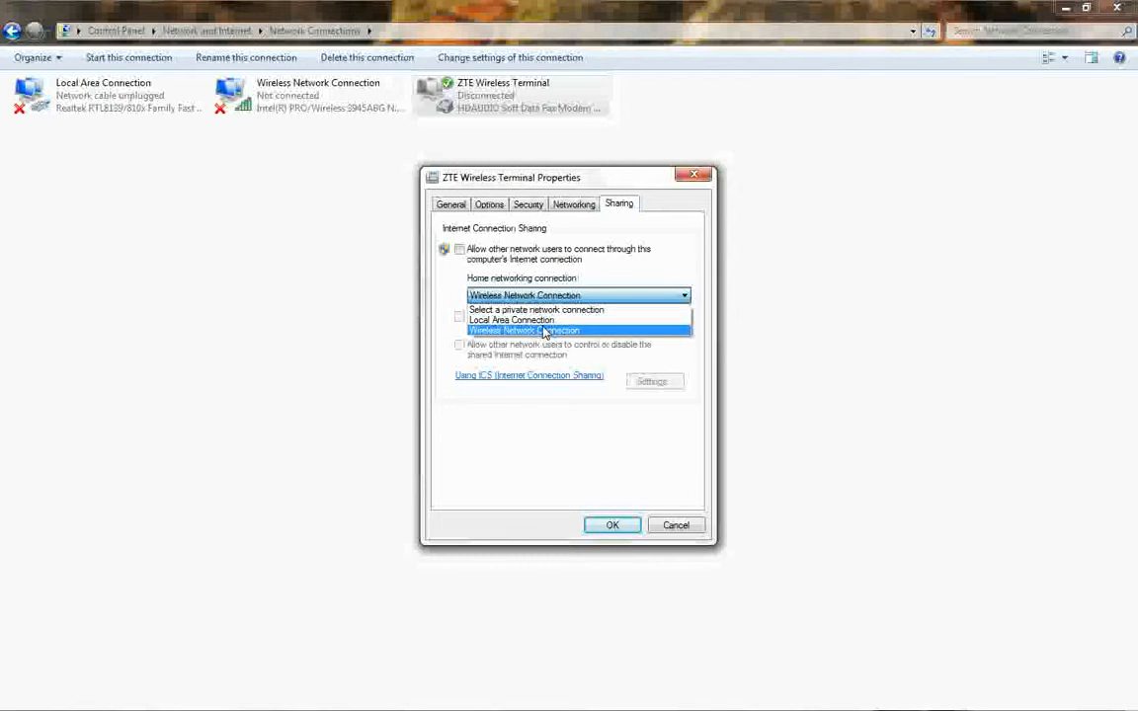
left_click(541, 332)
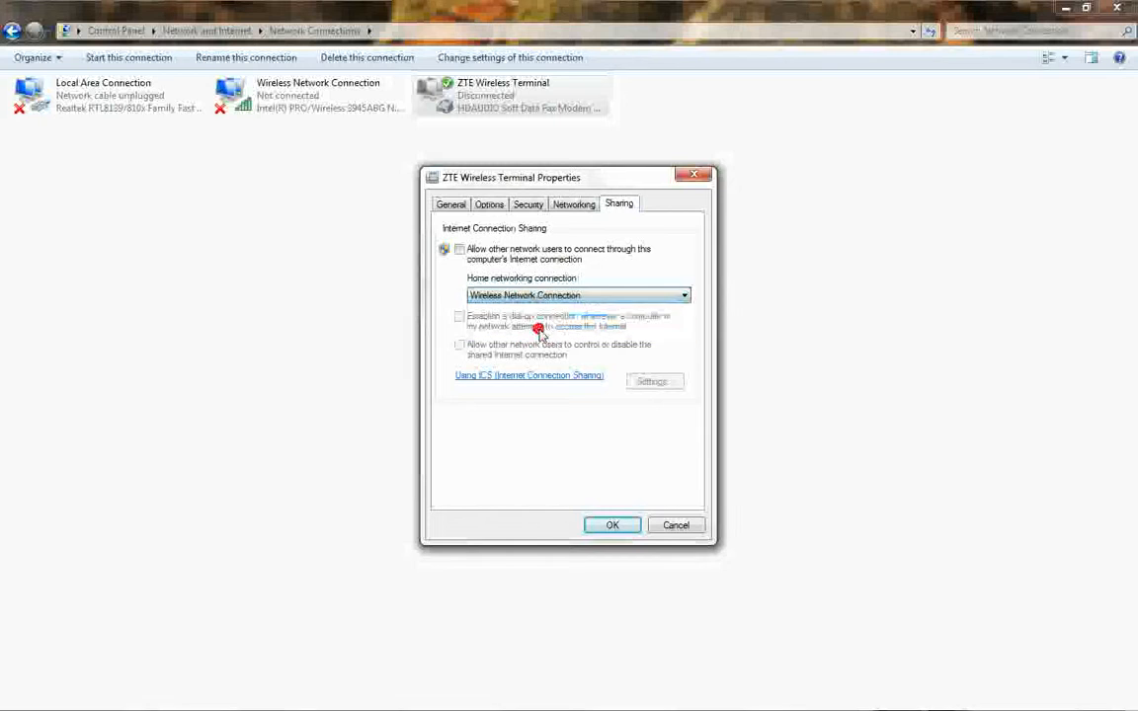
Allow other network users to connect through this computer's Internet connection, save the properties and close Network Connections.
left_click(459, 250)
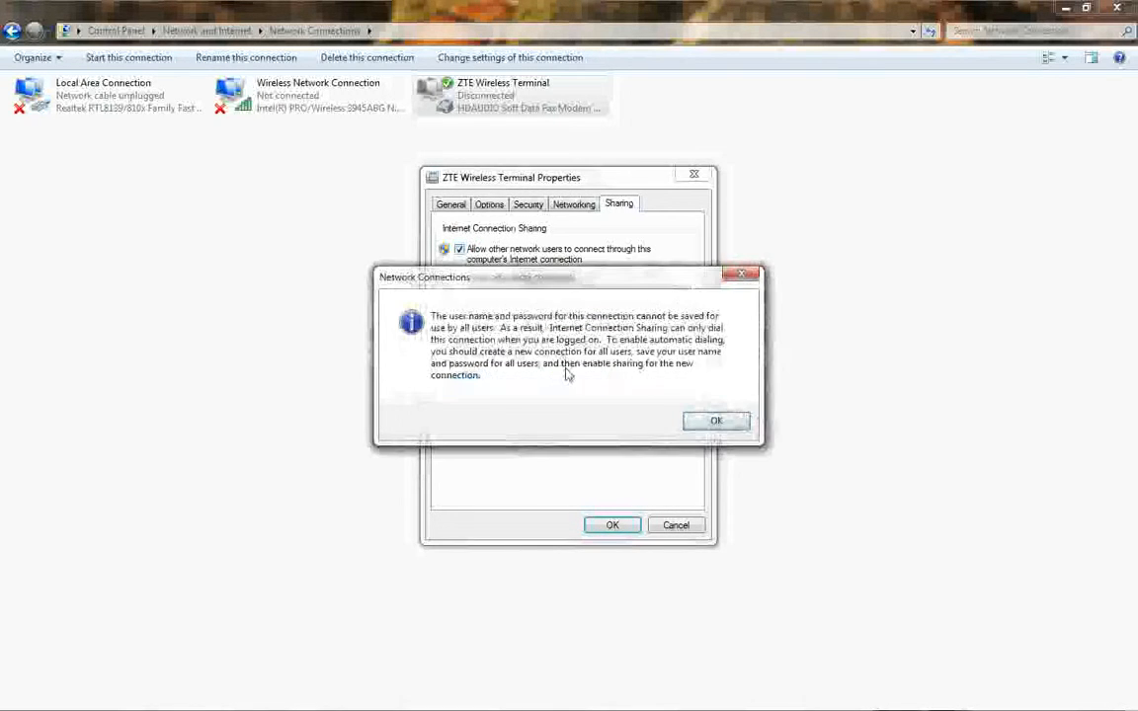
left_click(716, 422)
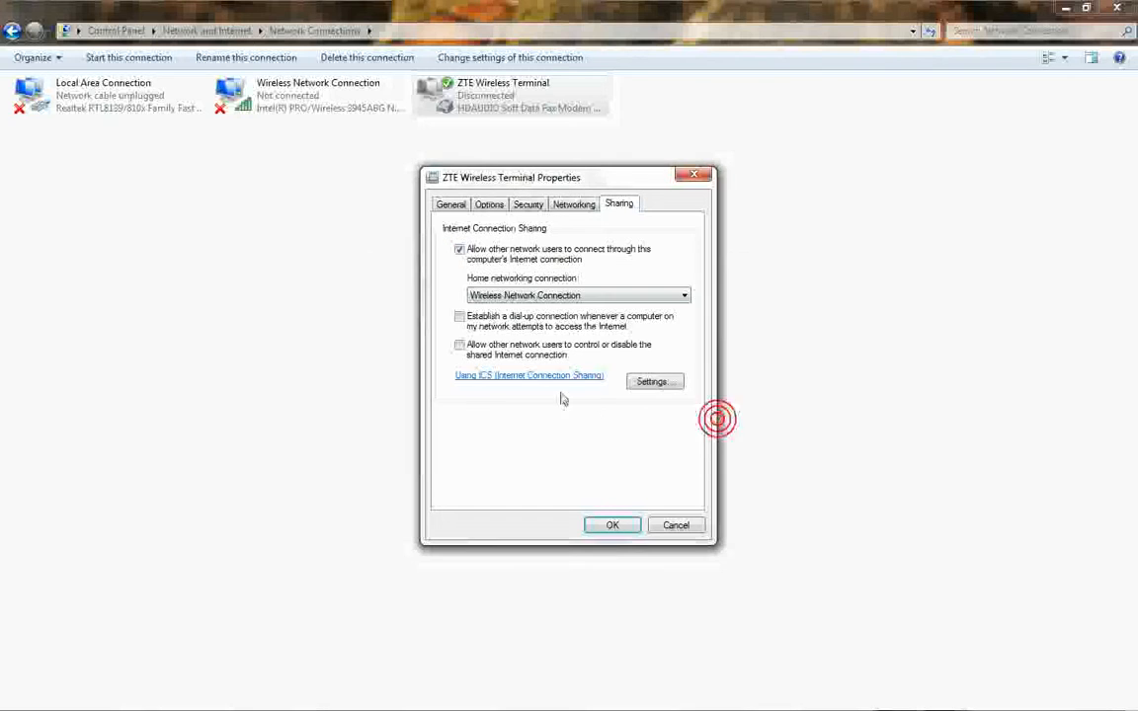
left_click(611, 526)
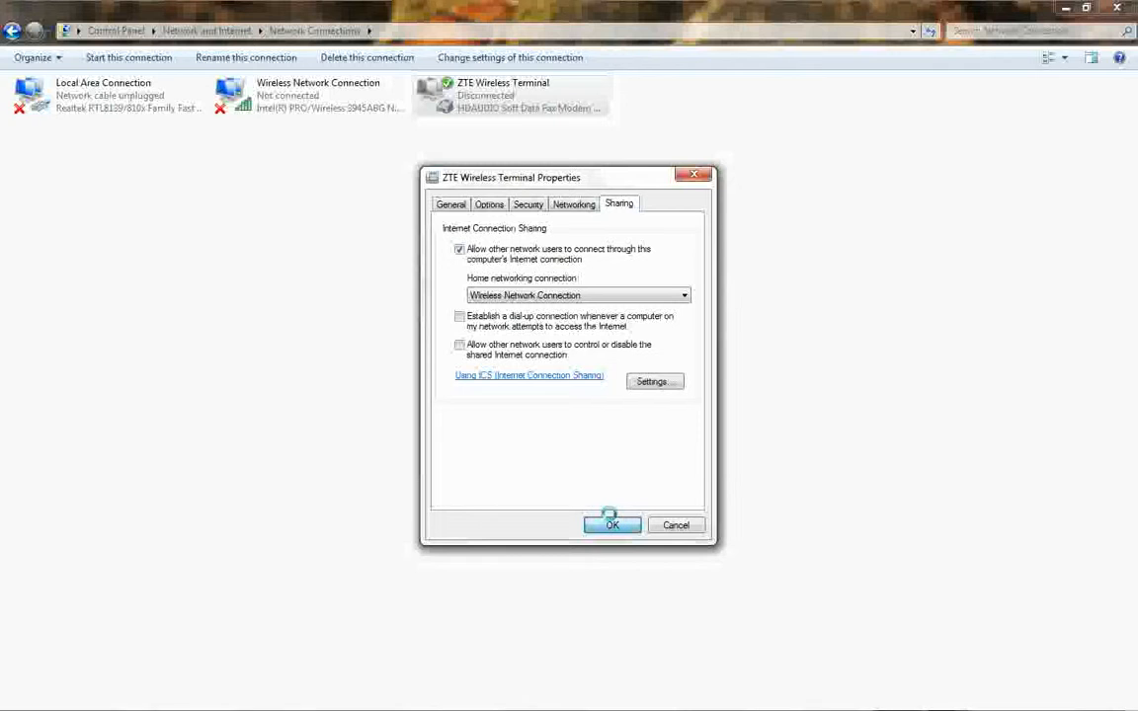
left_click(695, 176)
left_click(1123, 7)
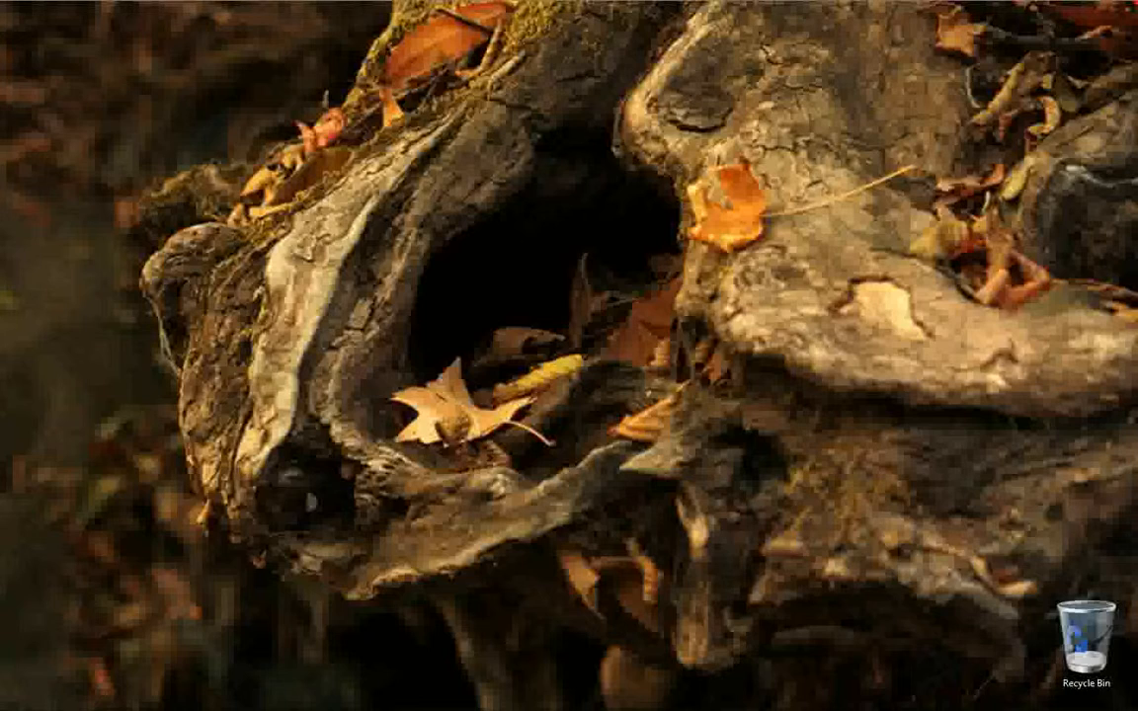
Reopen the notes, review steps 2 and 3 on Internet sharing and the Ad-Hoc network, and minimize them.
left_click(903, 696)
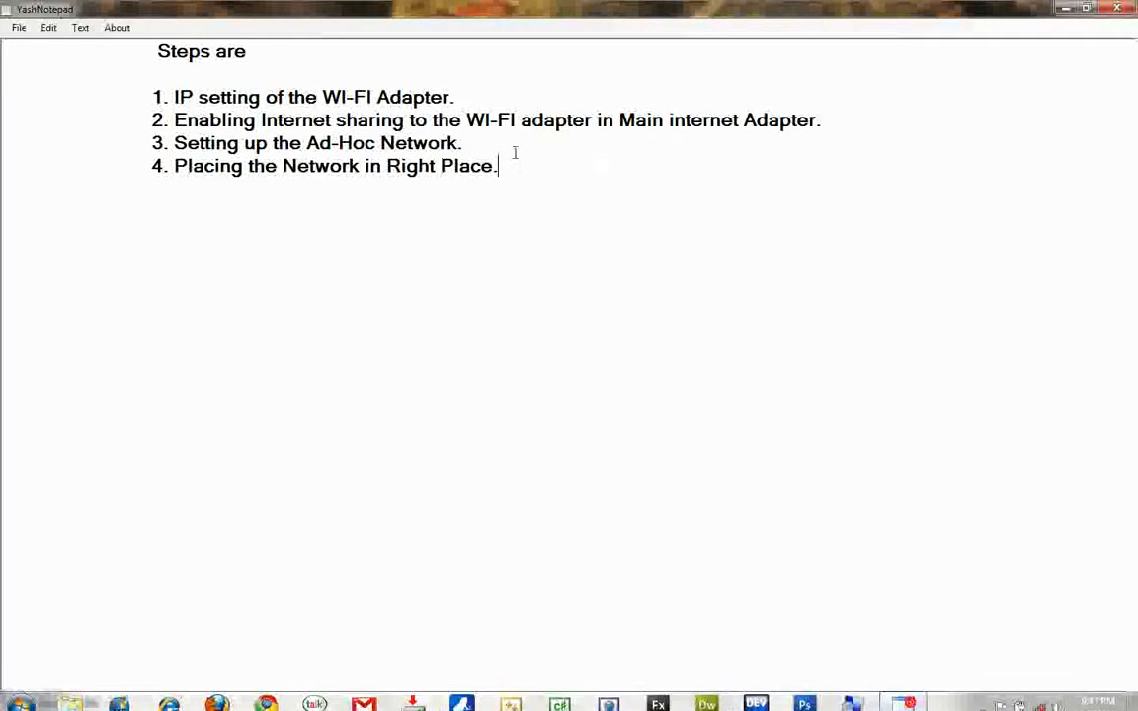
left_click_drag(176, 120, 743, 120)
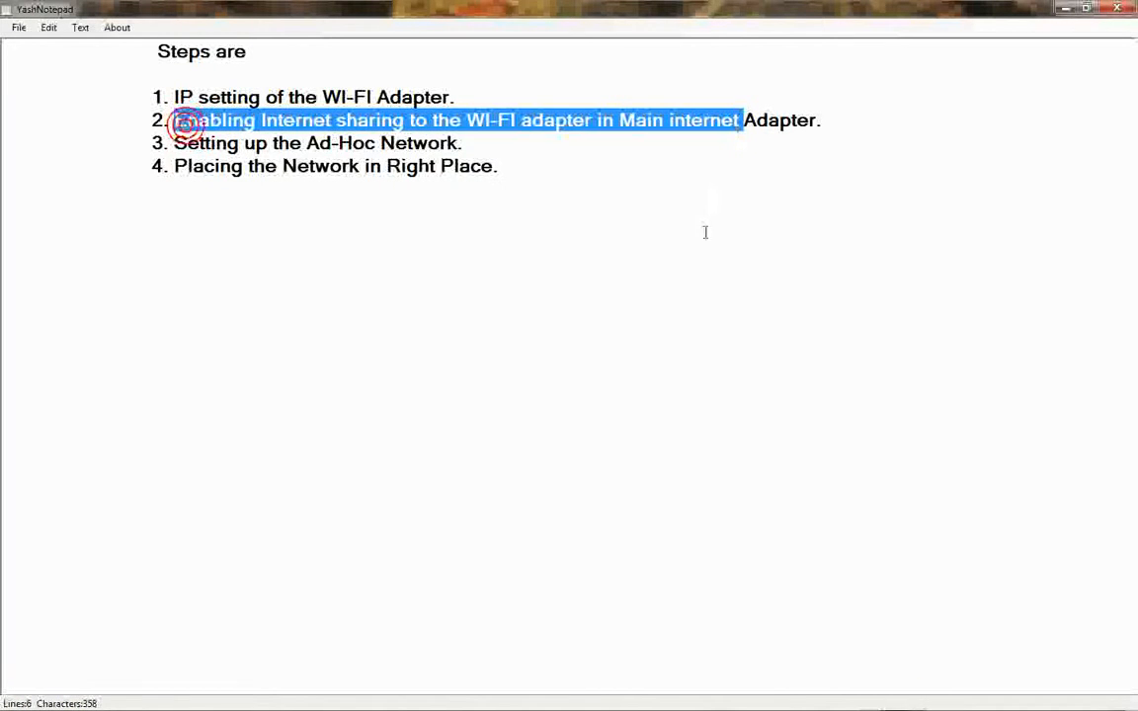
left_click(667, 160)
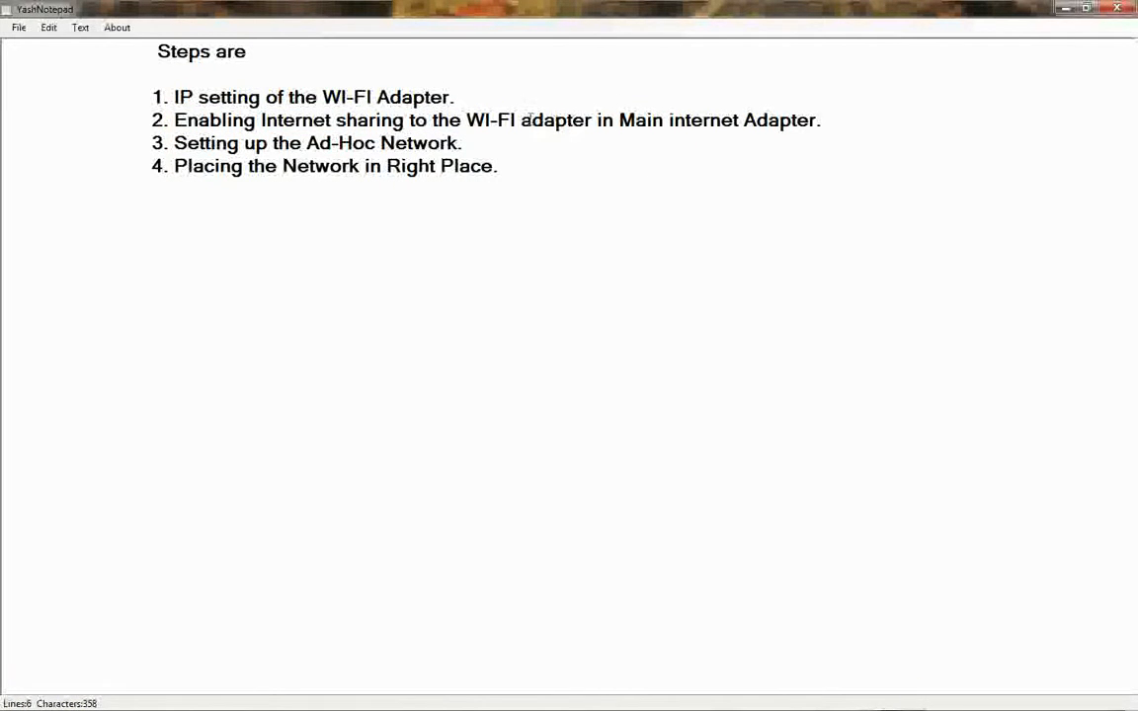
left_click_drag(175, 142, 472, 142)
left_click(559, 223)
left_click(1065, 8)
From the Network and Sharing Center, start setting up a wireless ad hoc (computer-to-computer) network and proceed to its name and security options.
right_click(1038, 697)
left_click(988, 690)
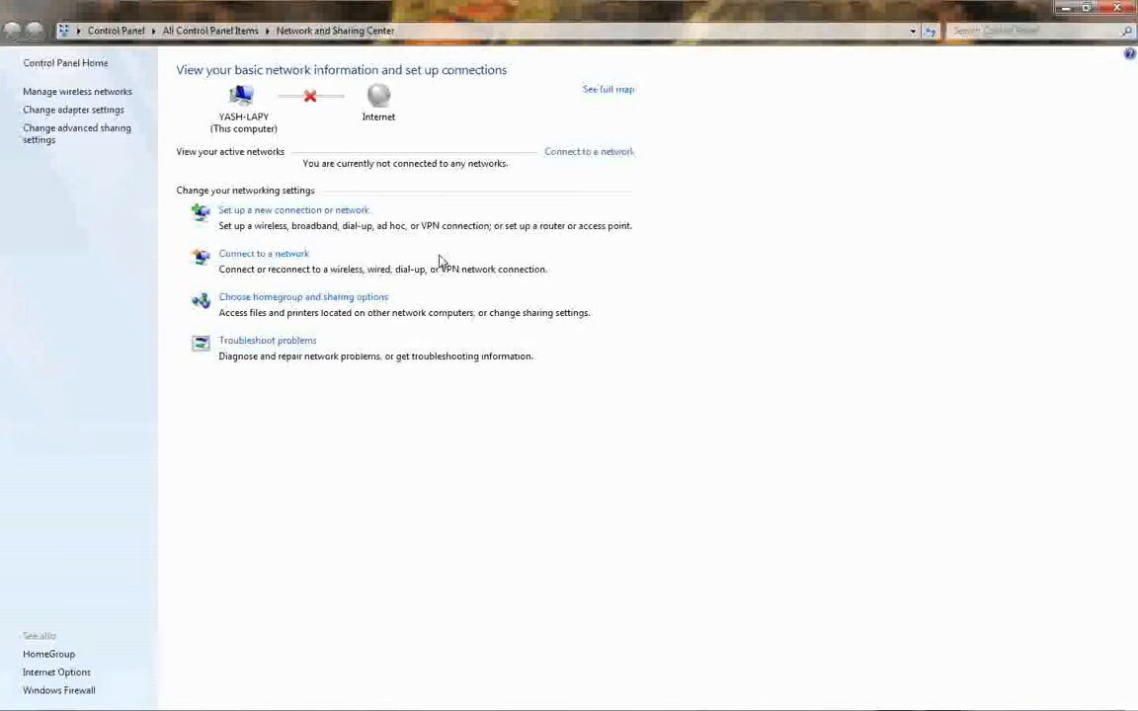
left_click(301, 213)
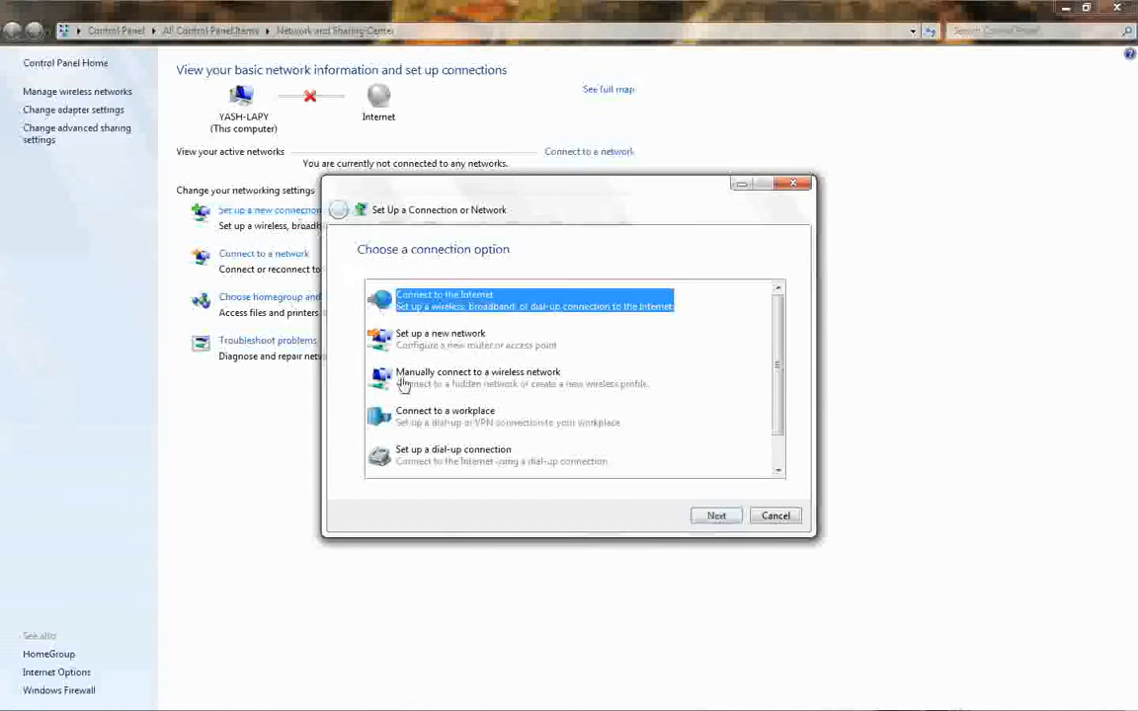
scroll(775, 357, "down", 1)
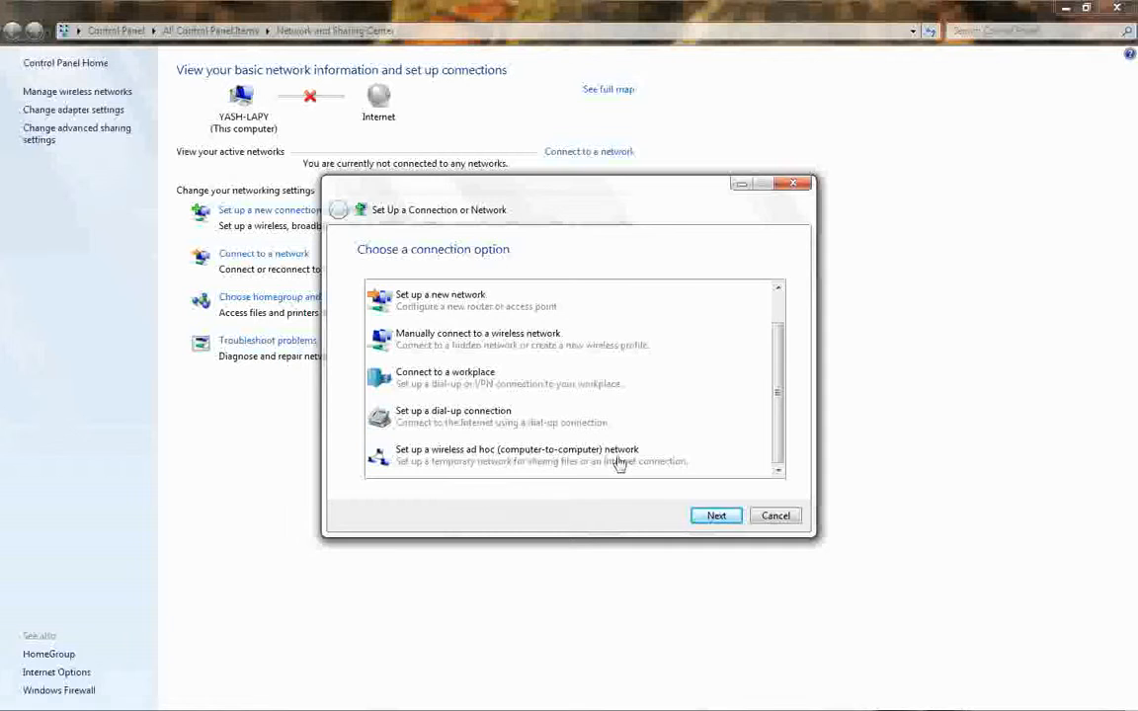
left_click(560, 456)
left_click(716, 515)
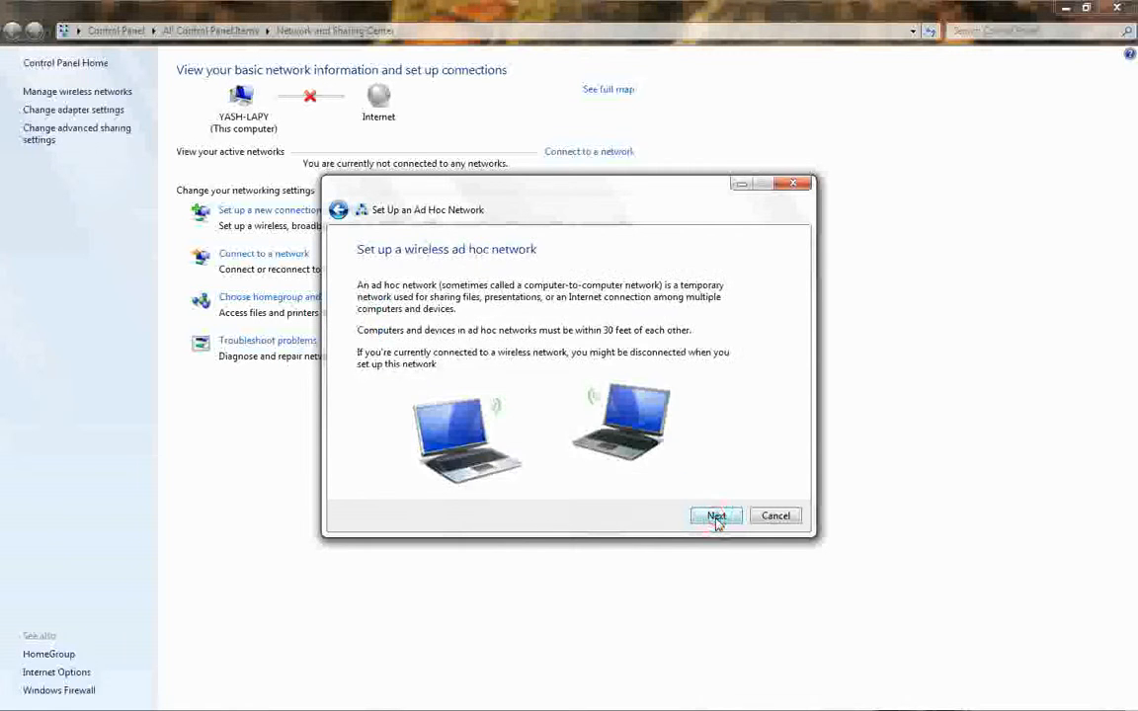
left_click(716, 516)
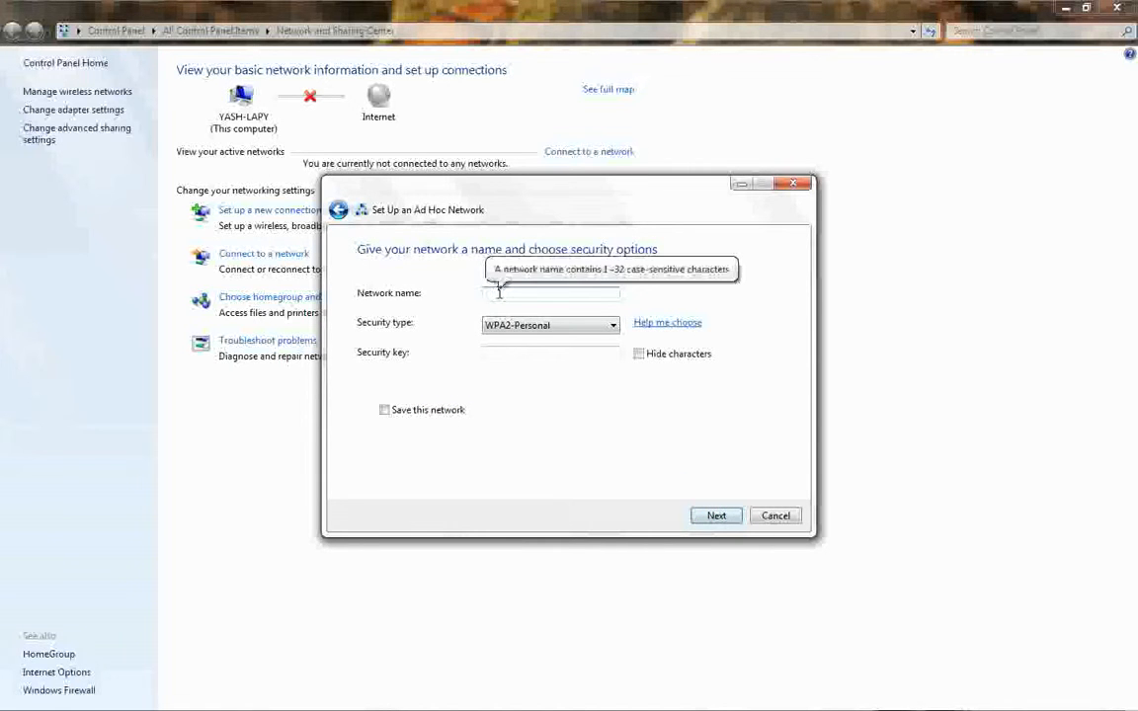
Name the ad hoc network Internet and set its security type to WEP.
type("Internet")
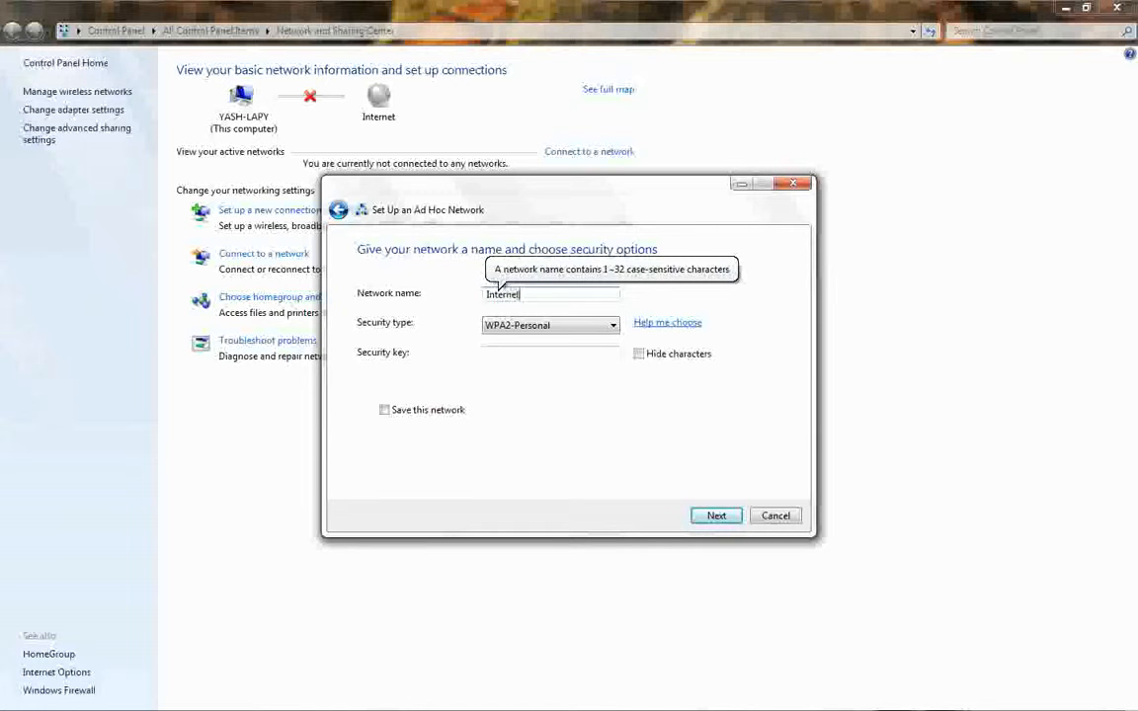
left_click(588, 325)
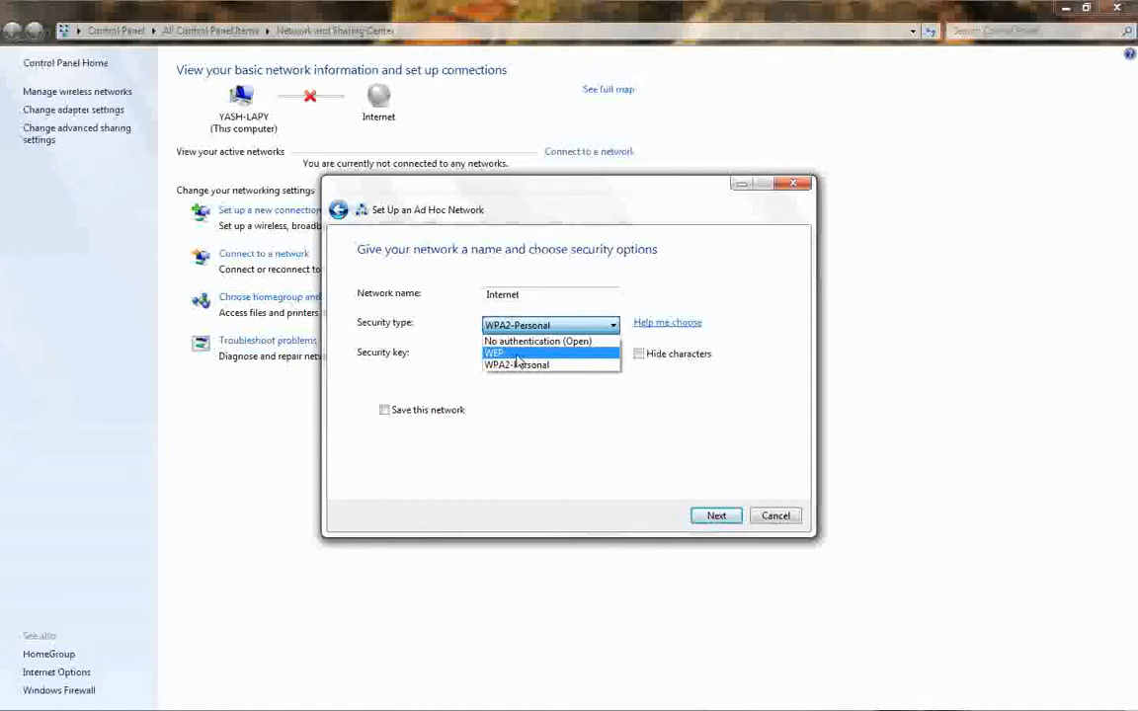
left_click(516, 354)
Enter the network security key, choose to save this network, and finish the ad hoc setup, closing its windows.
left_click(519, 353)
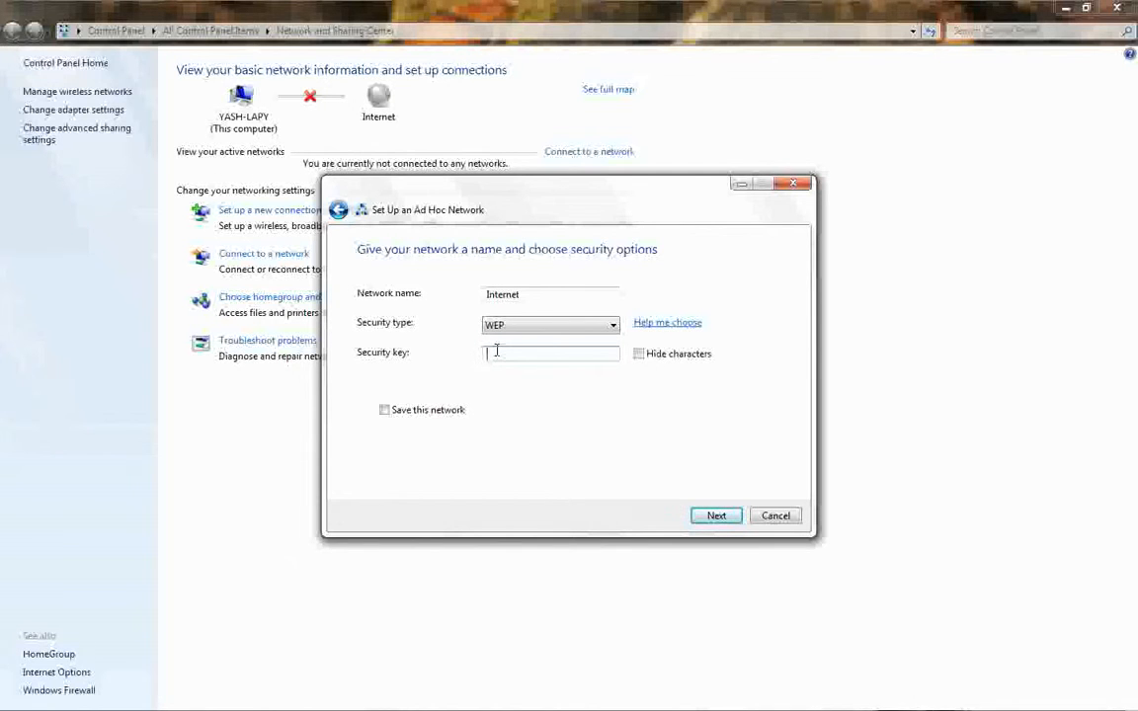
type("1234567890")
left_click(385, 409)
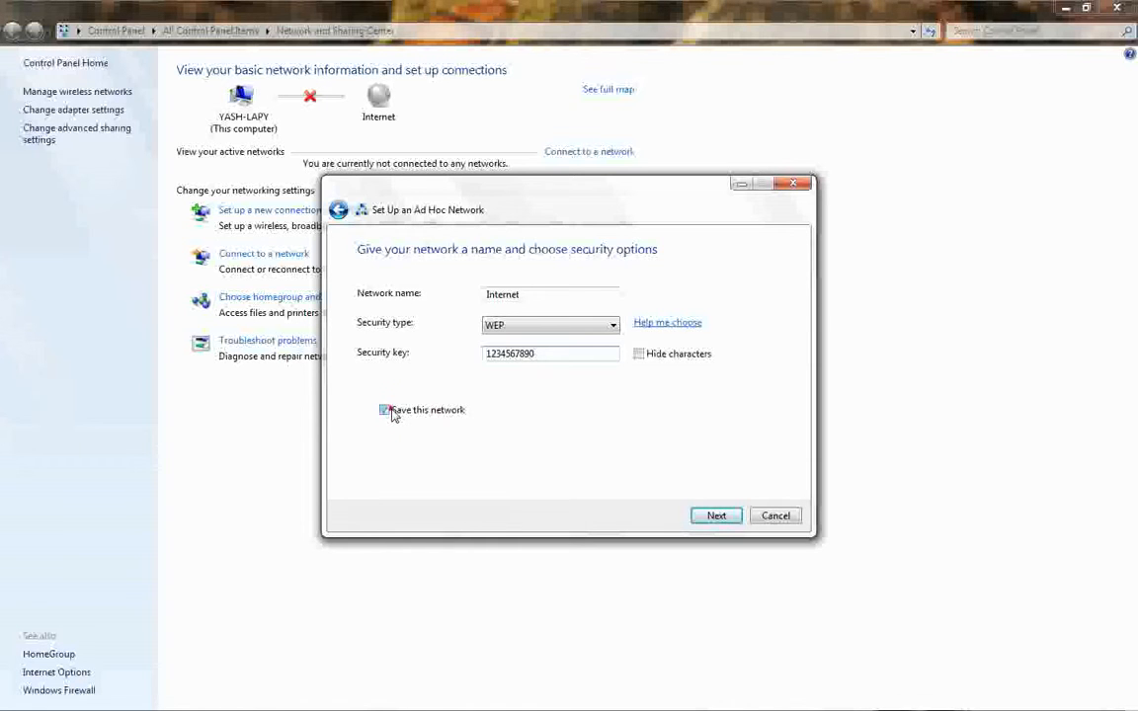
left_click(719, 517)
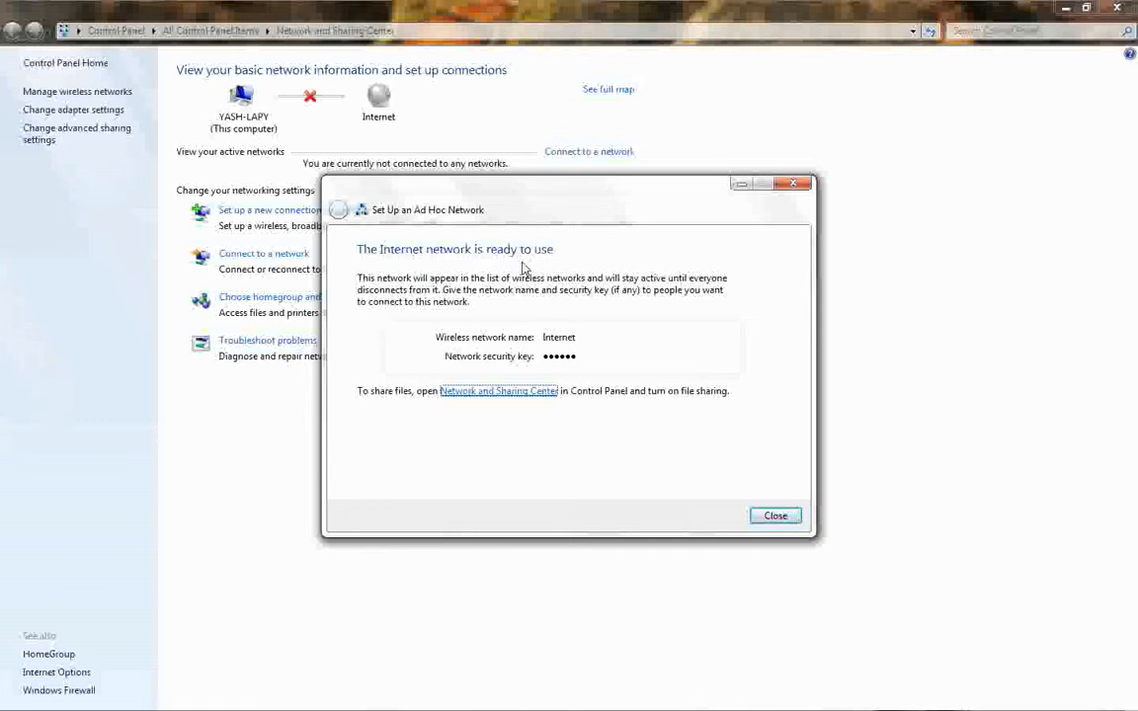
left_click(782, 515)
left_click(1117, 7)
Reopen the notes, review steps 3 and 4 on the Ad-Hoc network and placing it correctly, and minimize them.
left_click(903, 695)
left_click(894, 696)
left_click_drag(174, 143, 489, 152)
left_click(180, 243)
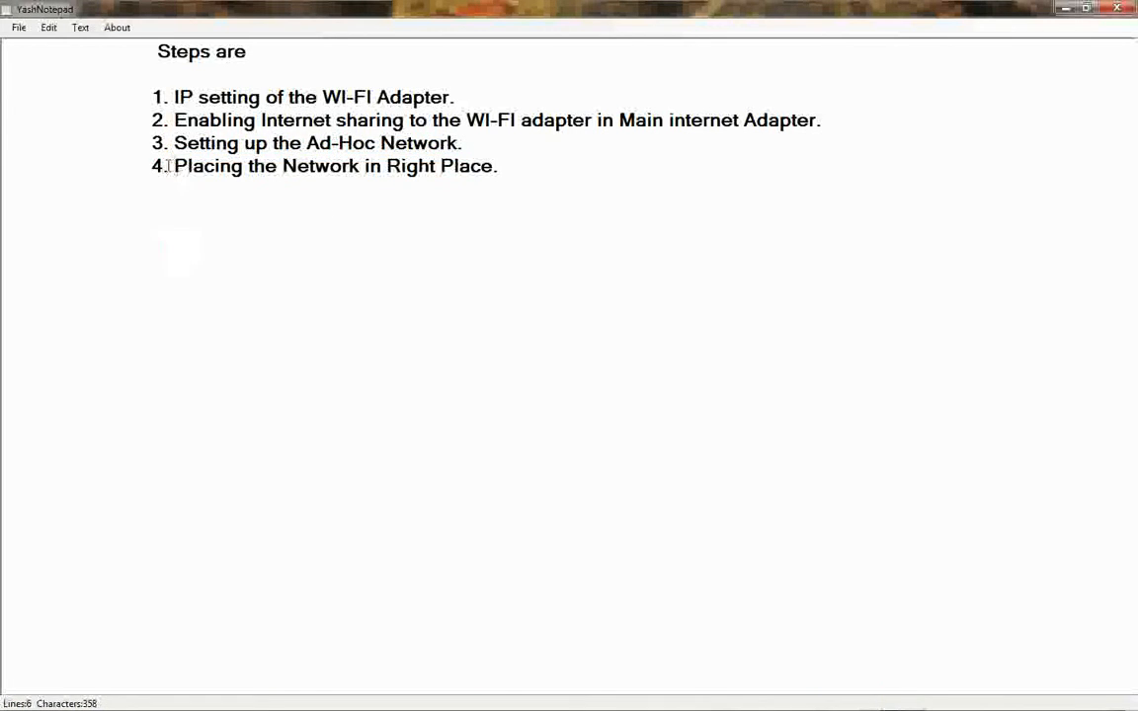
left_click_drag(174, 166, 553, 166)
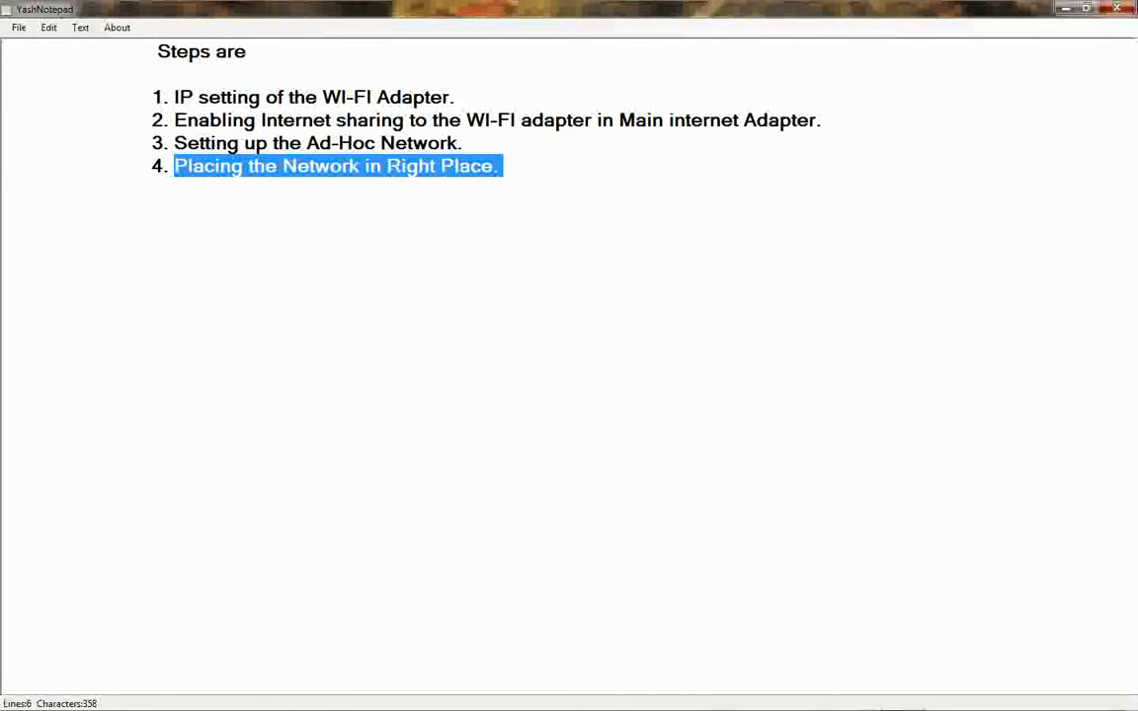
left_click(1066, 8)
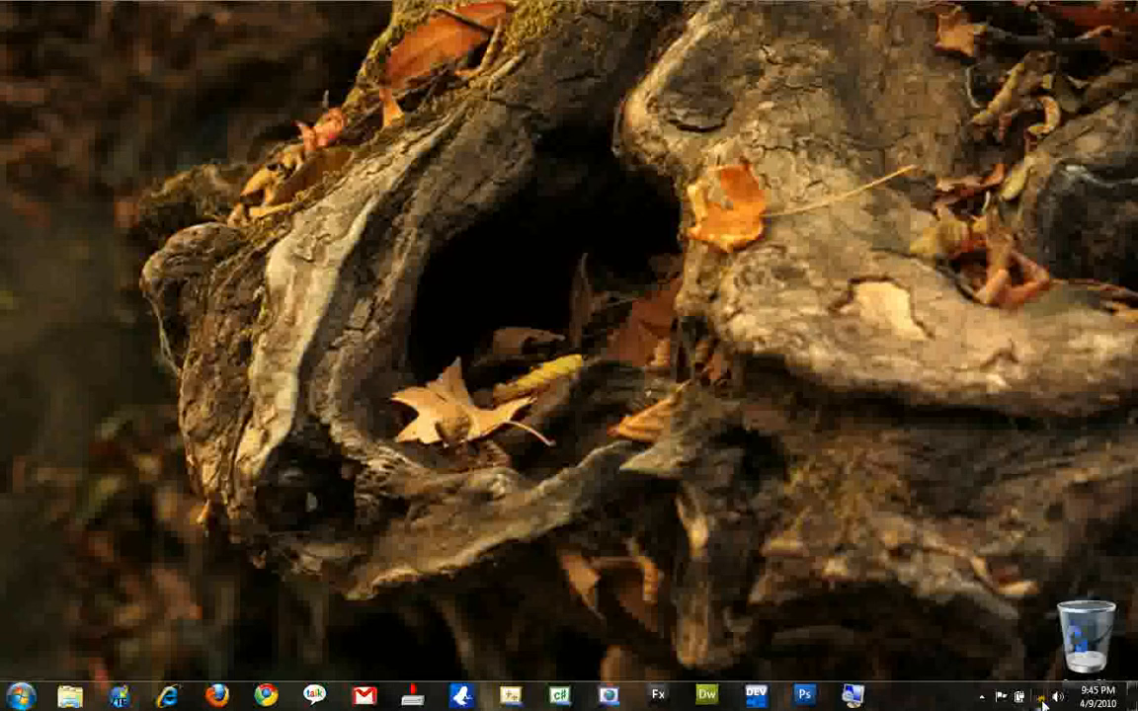
Check the Internet ad hoc network in the list of available connections and open the Network and Sharing Center.
left_click(1036, 701)
left_click(963, 521)
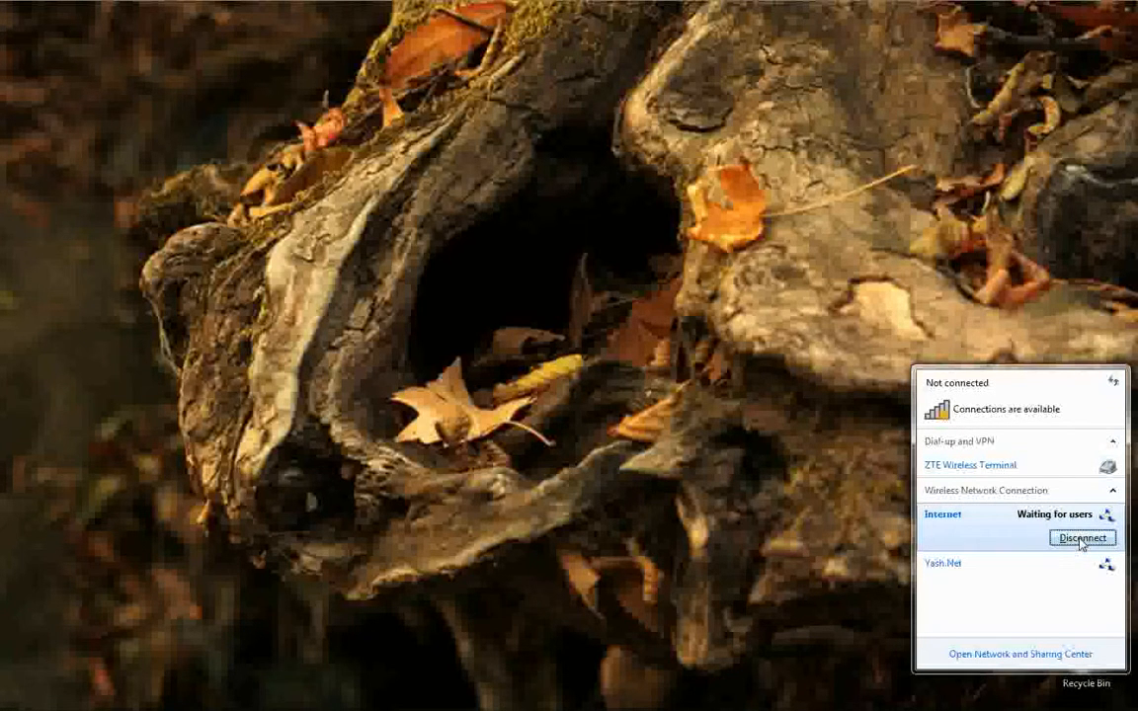
mouse_move(933, 519)
mouse_move(977, 535)
left_click(995, 654)
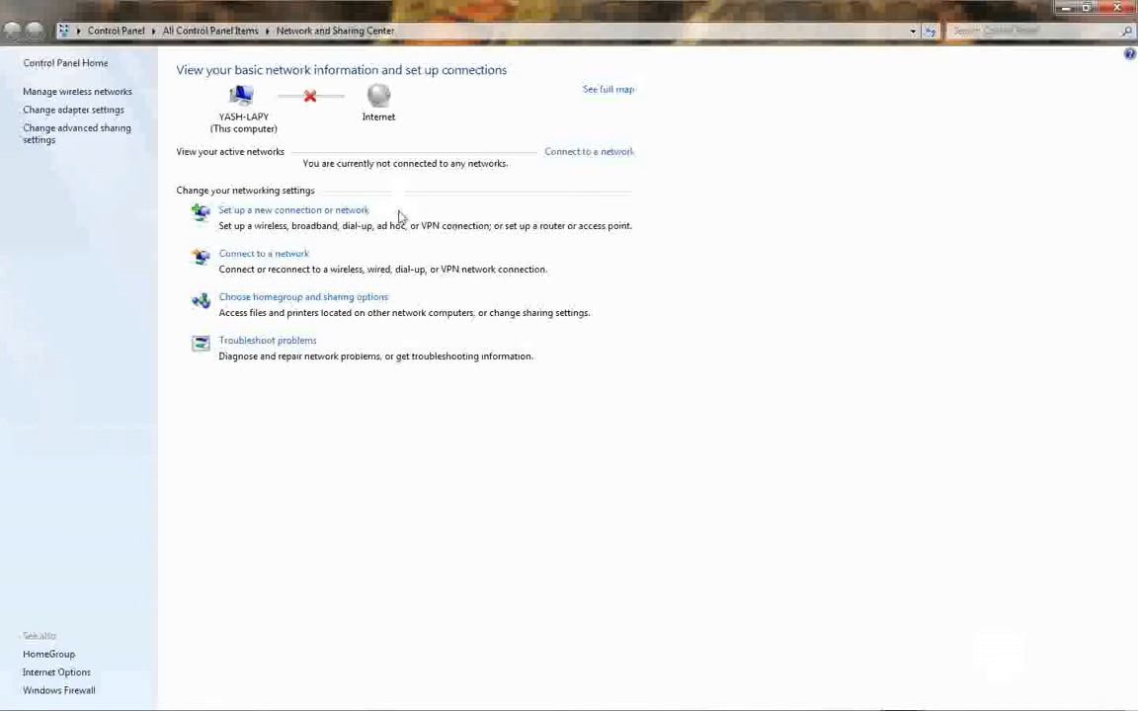